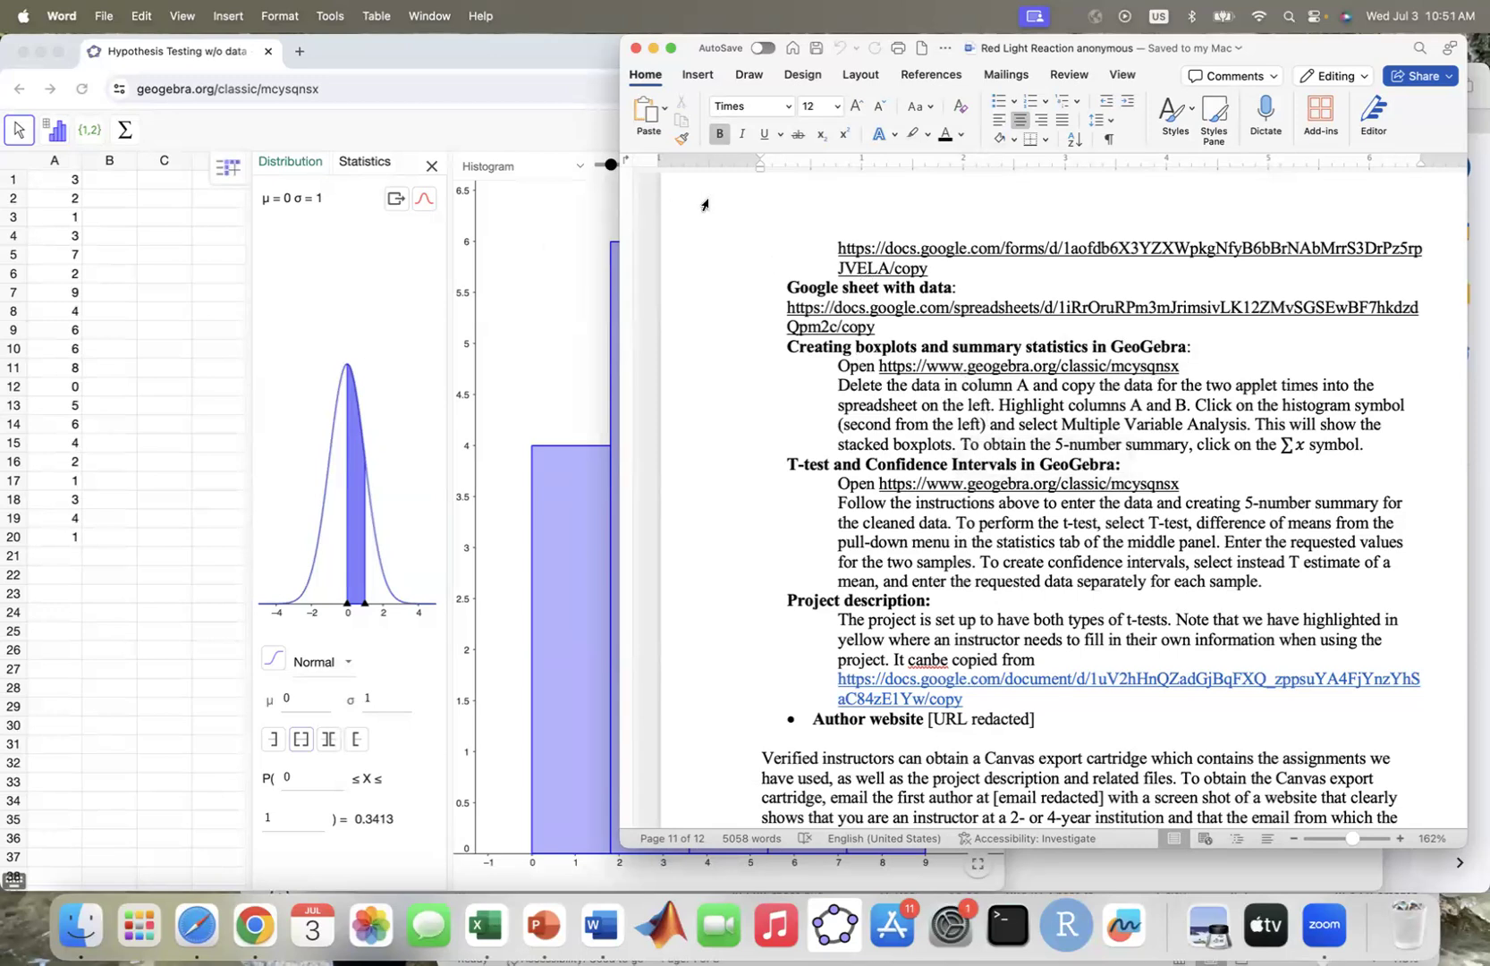
Switch to GeoGebra in the browser, run One Variable Analysis on cells A1 to A20, and show the data as a boxplot
click(224, 123)
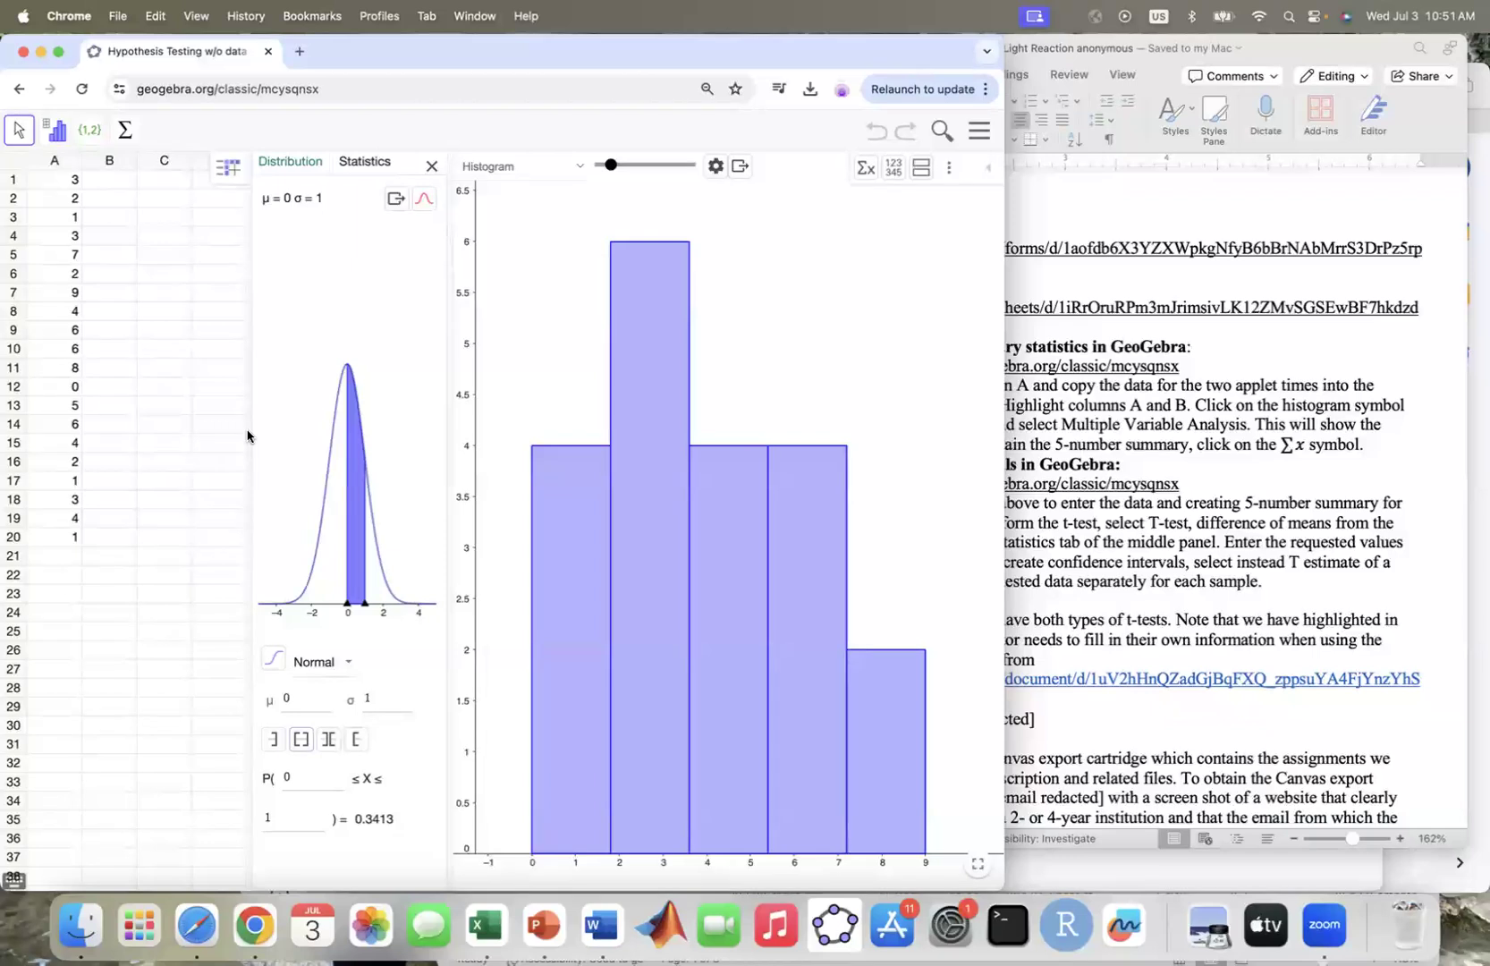
click(68, 181)
drag(68, 181, 69, 537)
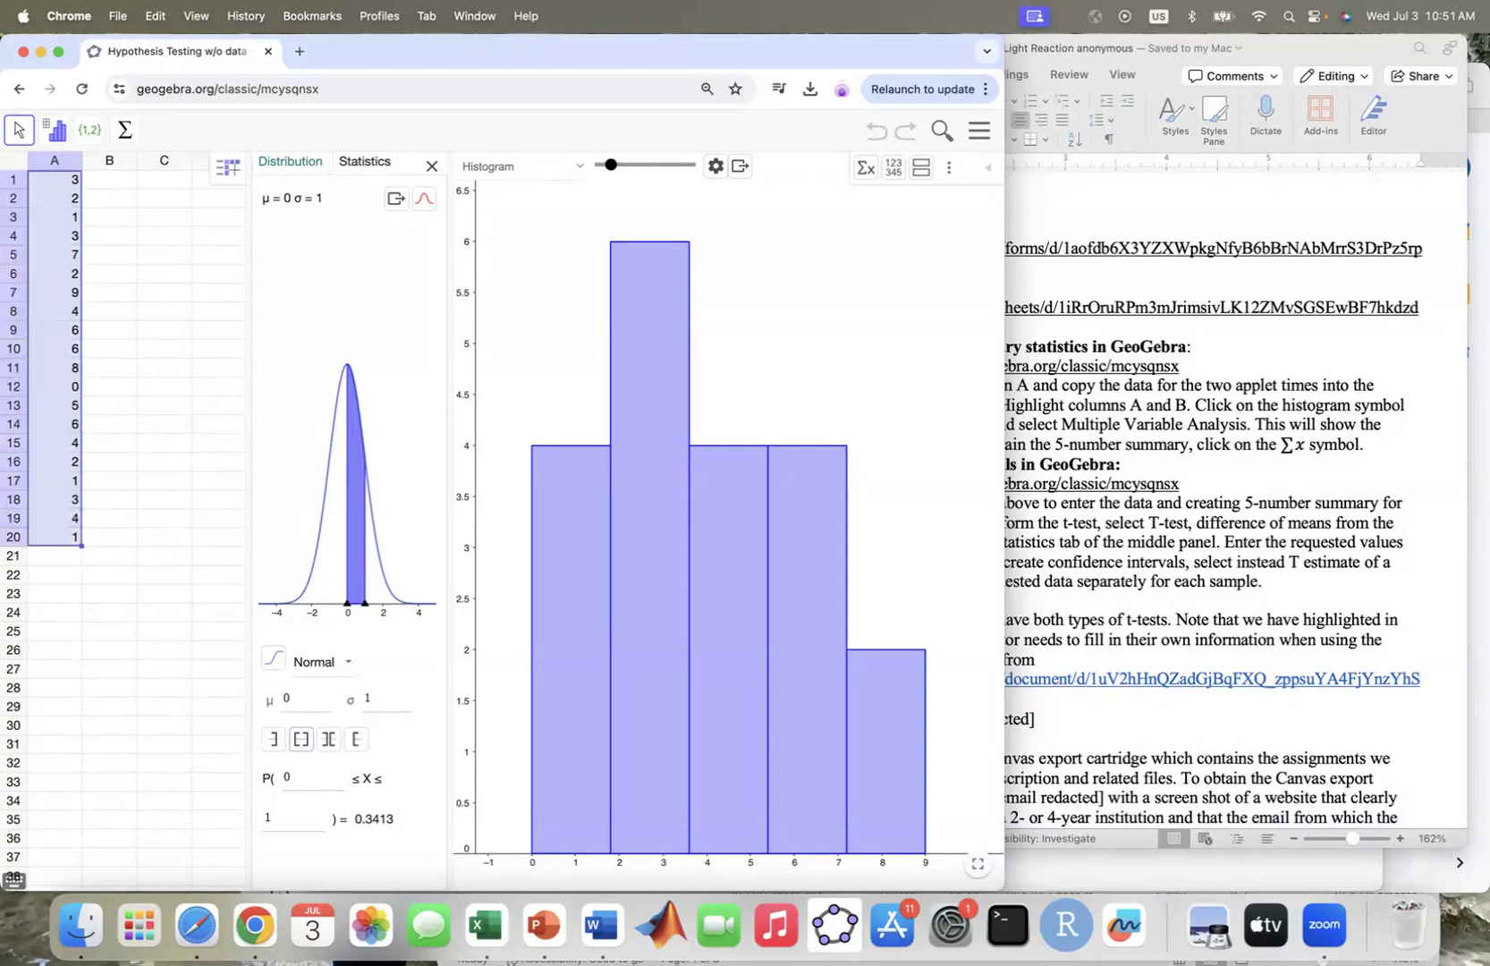
click(58, 136)
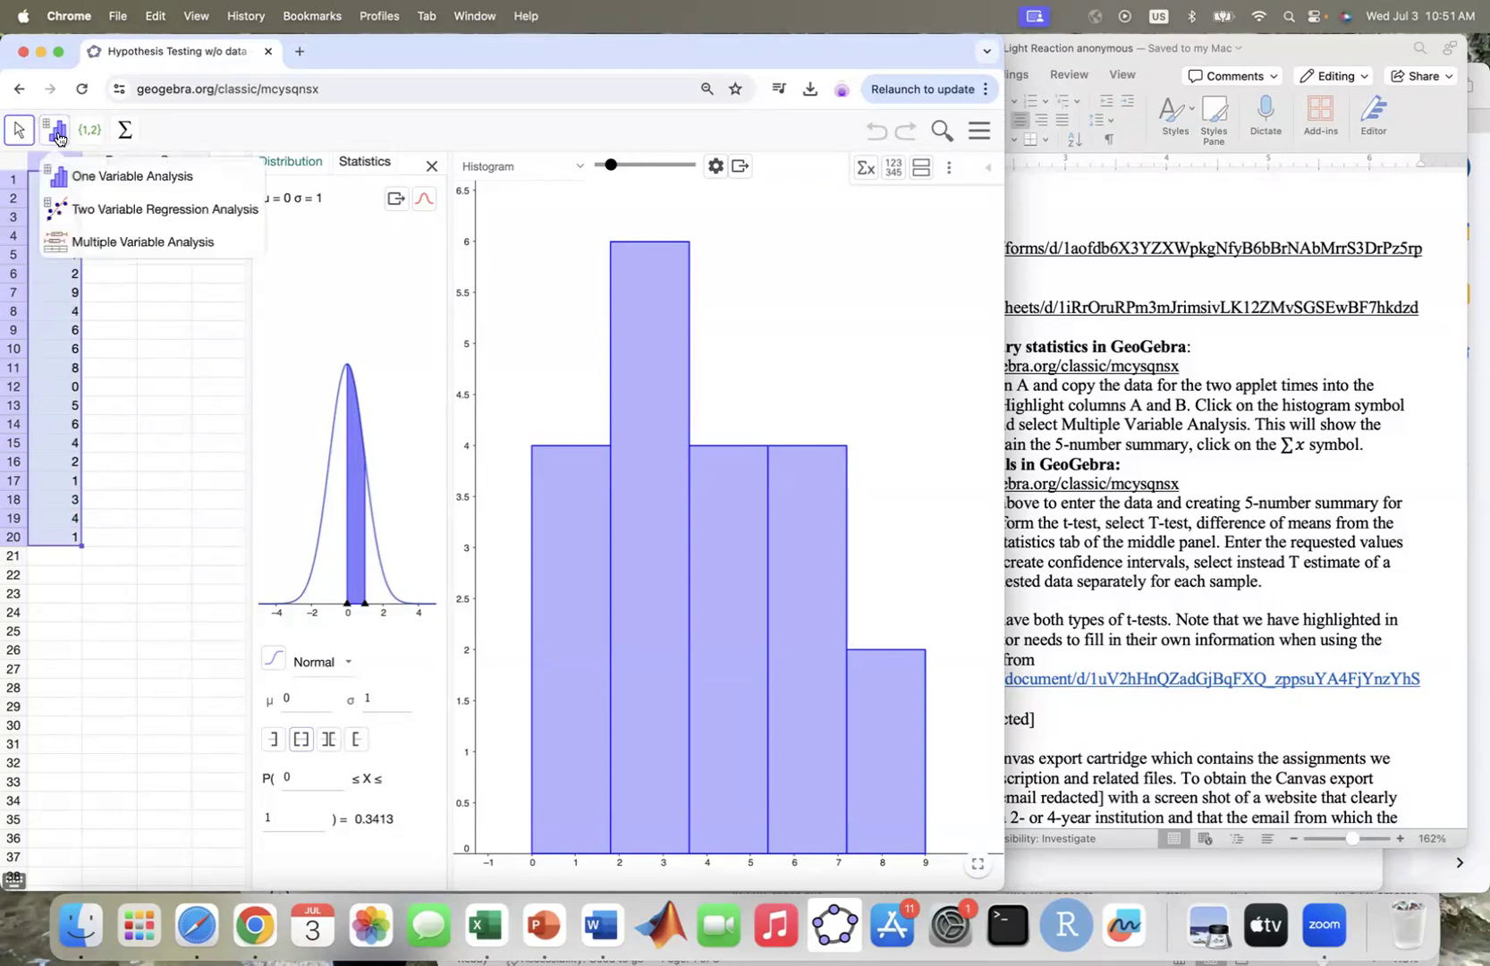
click(96, 182)
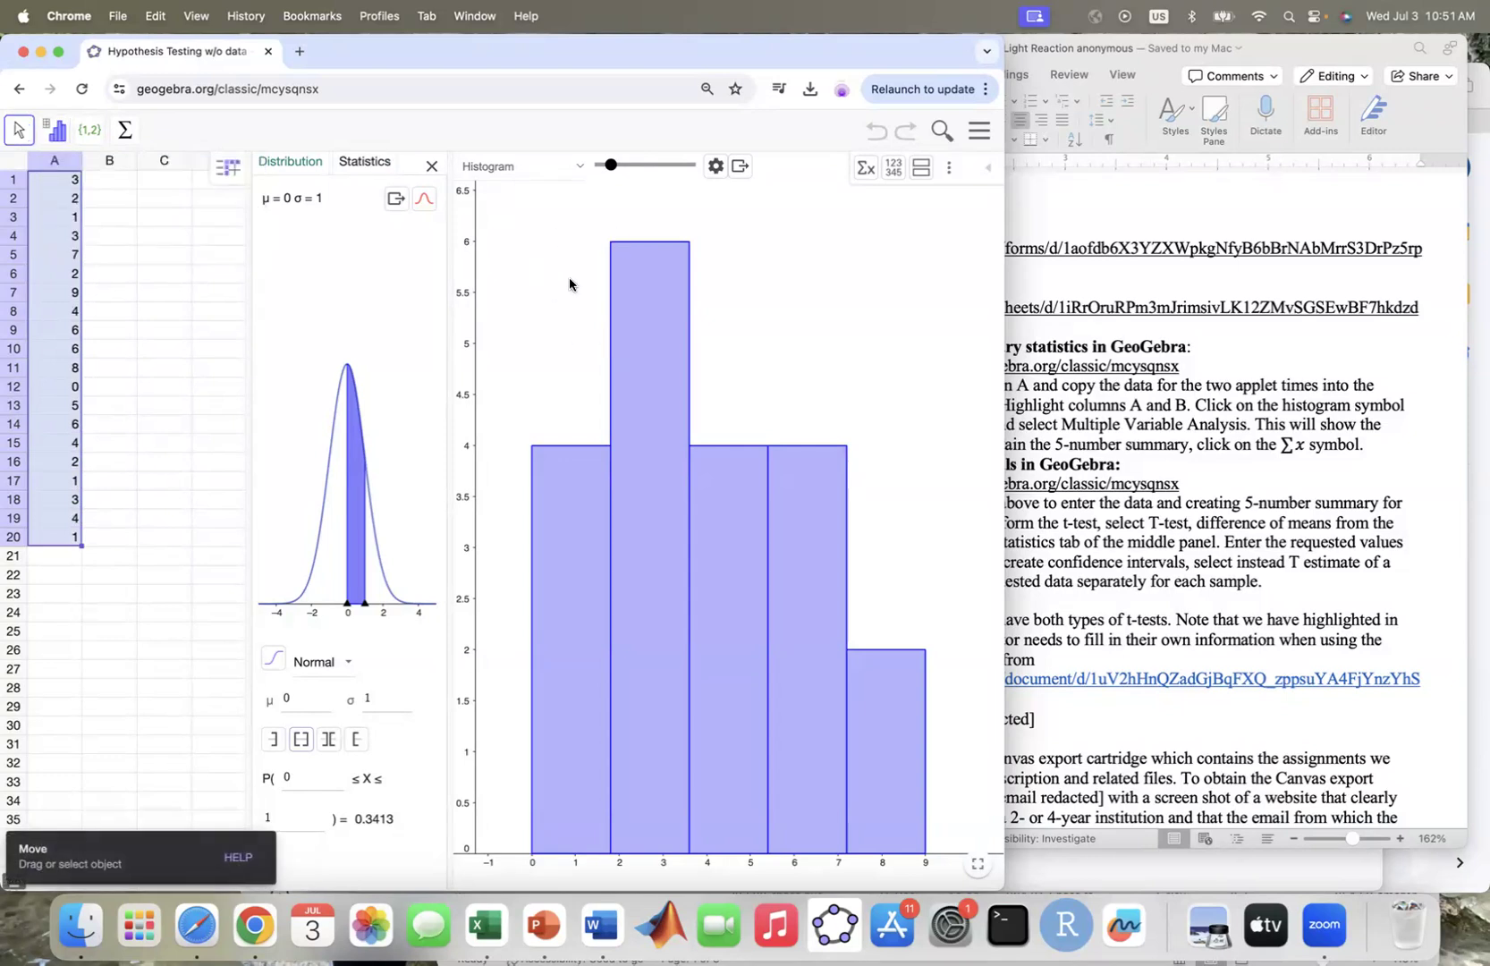
click(581, 172)
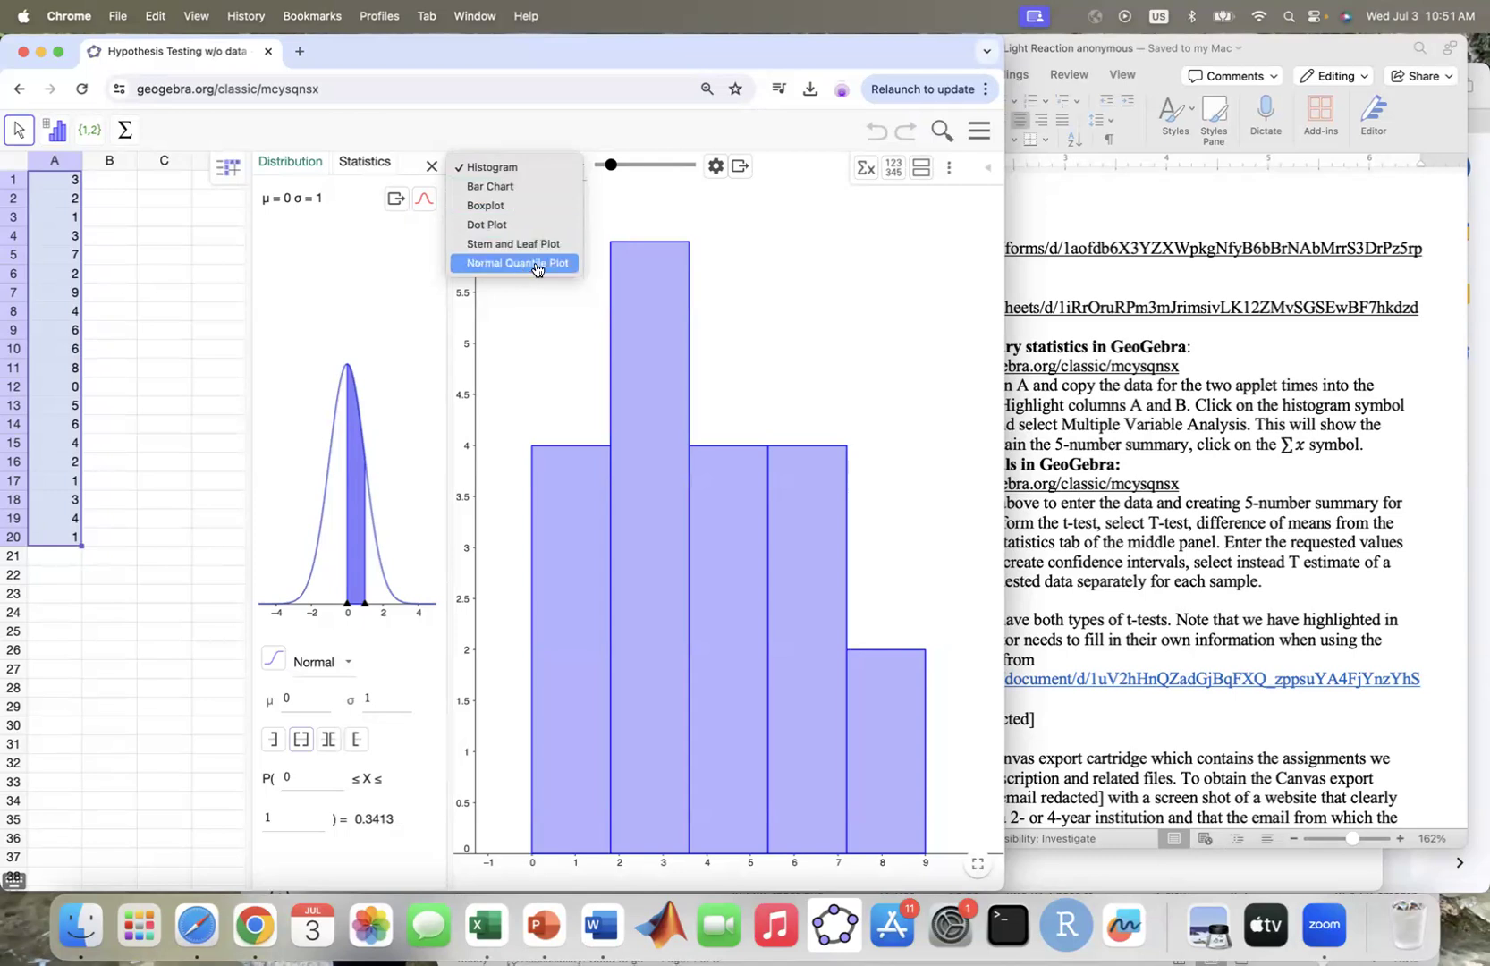
click(484, 207)
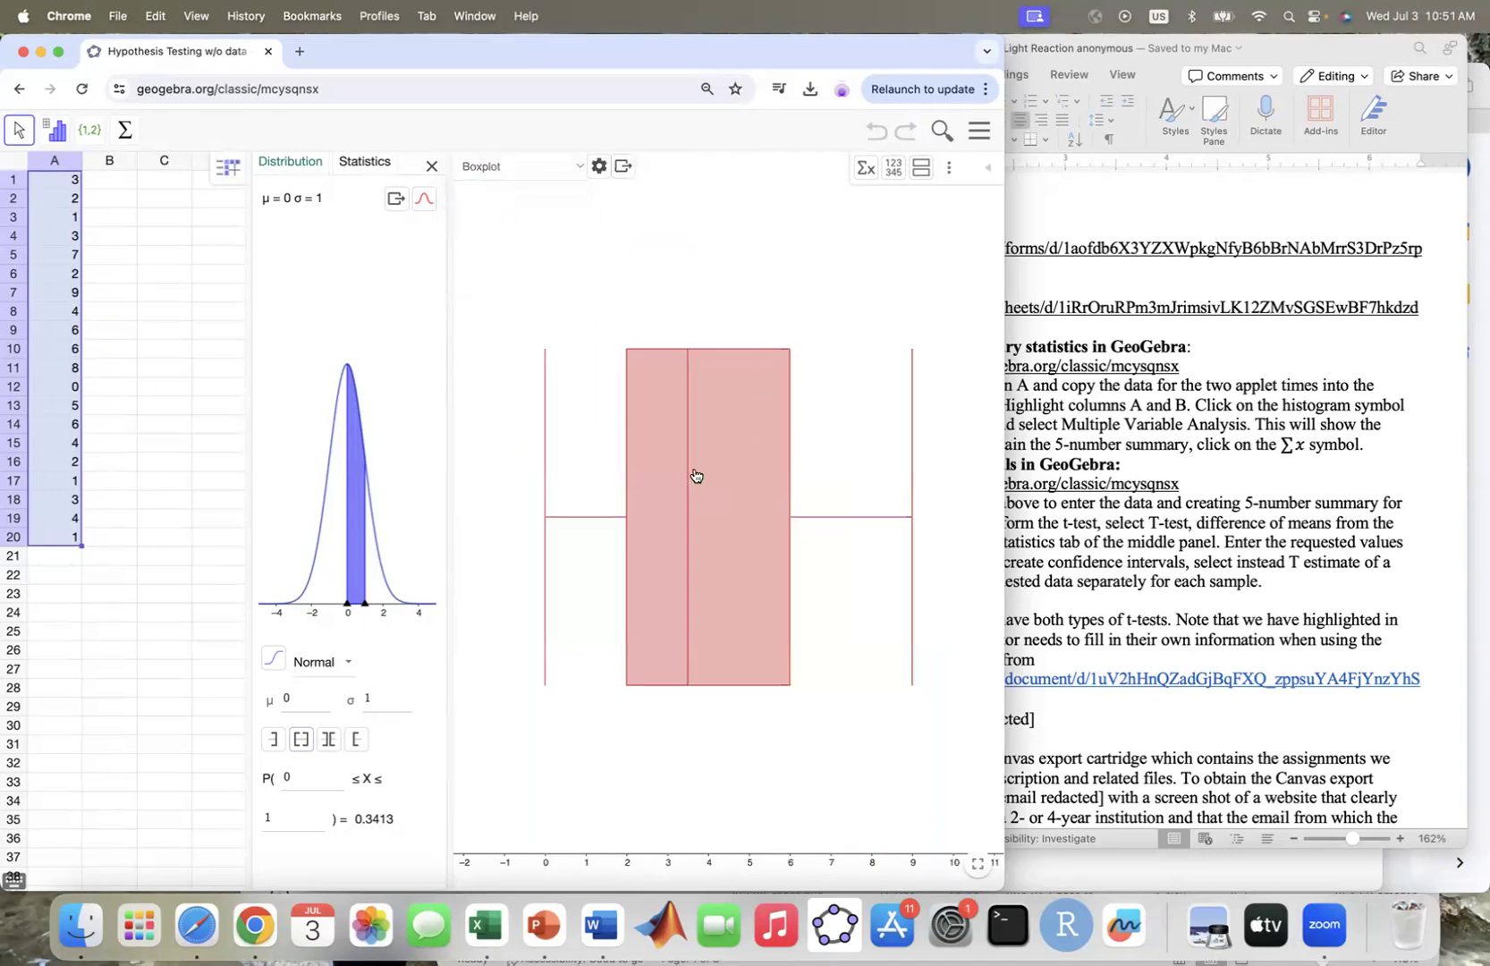
Close the probability distribution view and show the summary statistics beside the boxplot in a widened analysis view
click(429, 170)
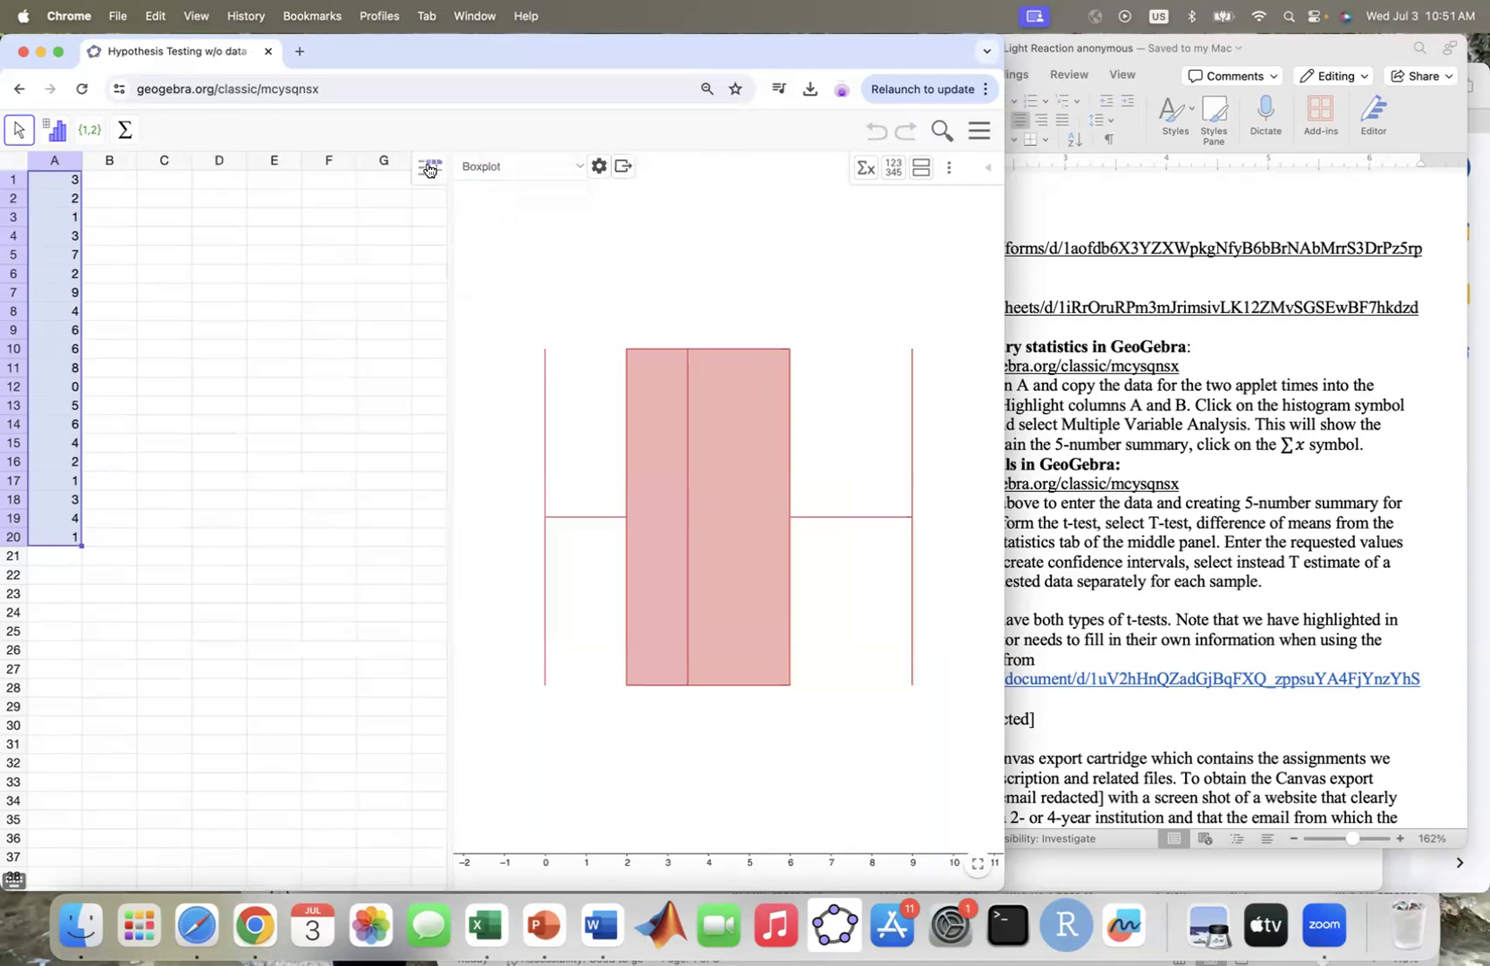
drag(445, 244, 323, 263)
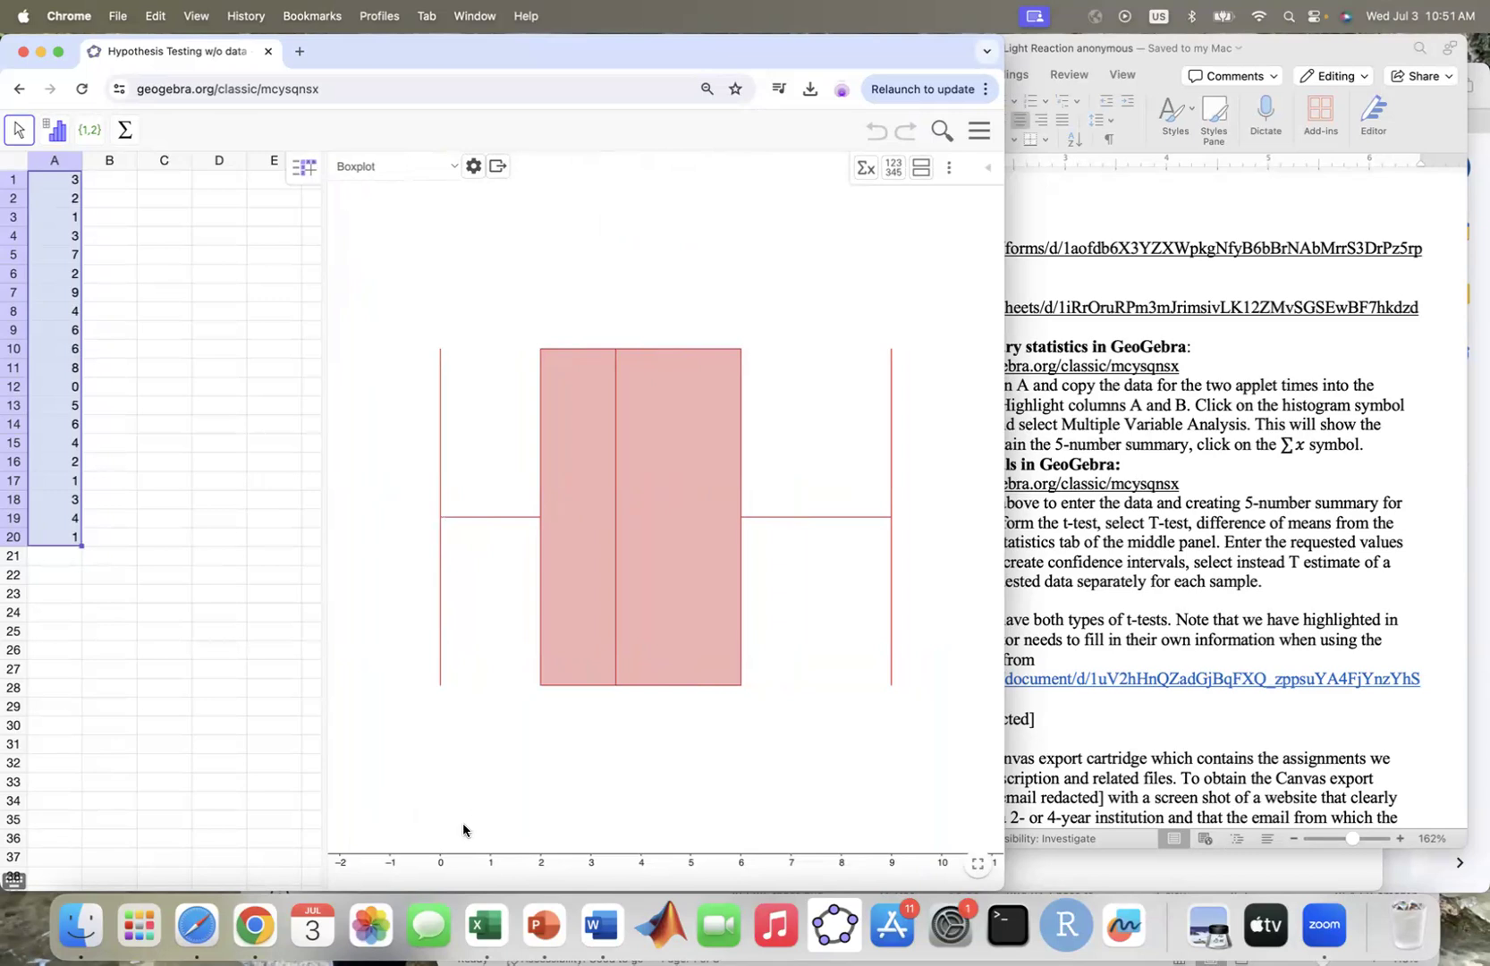
click(865, 179)
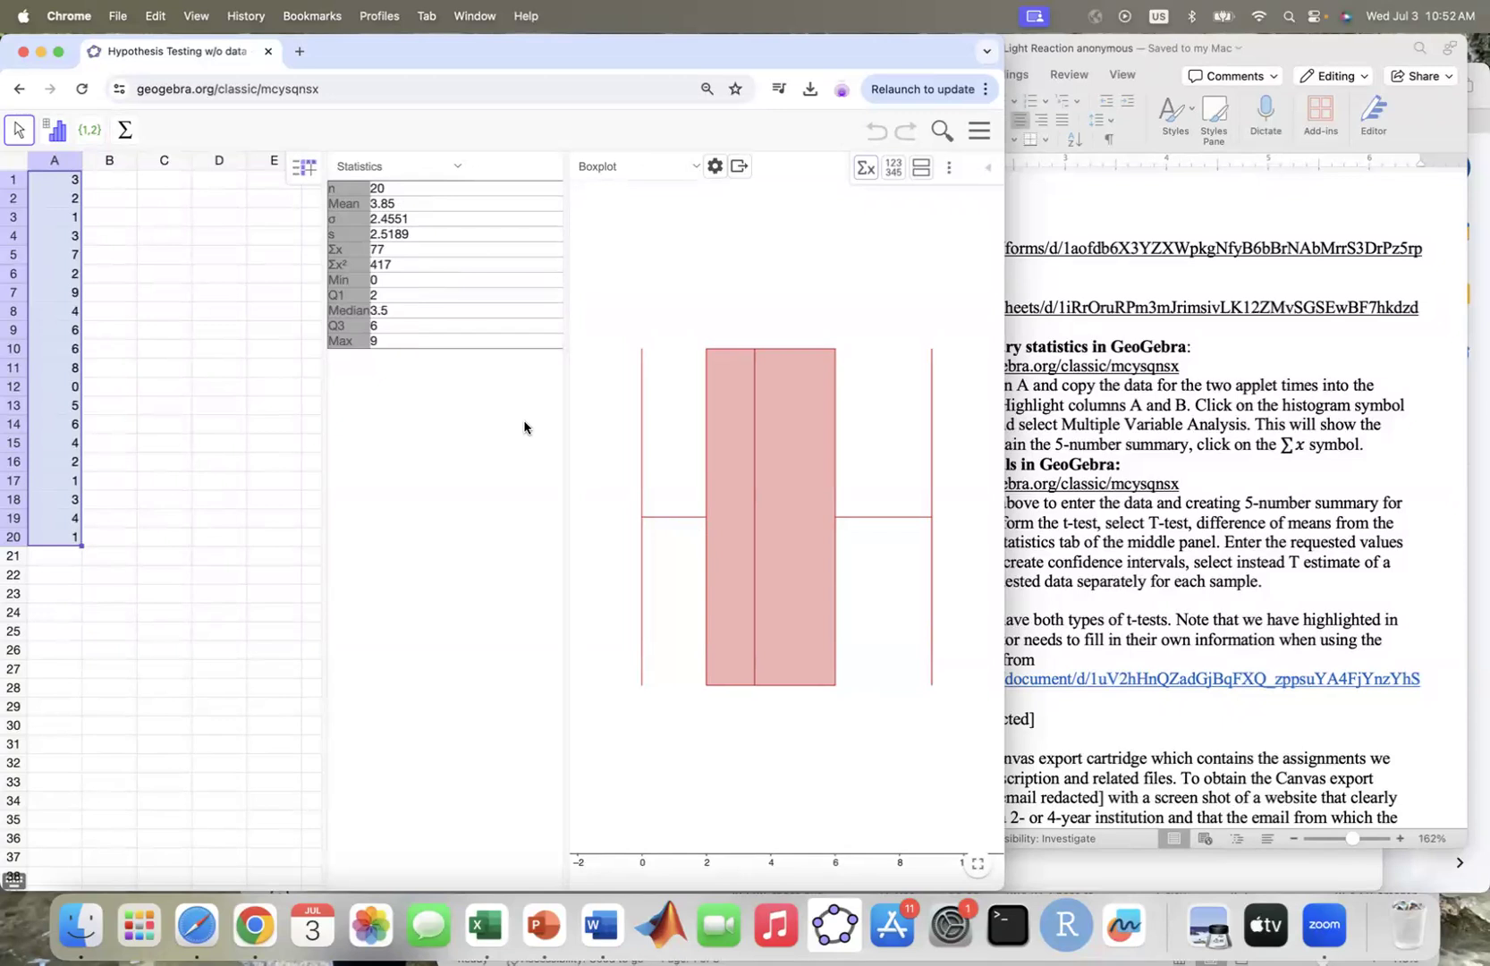
Set the value in cell A12 to 30
click(68, 388)
text(30)
key(Tab)
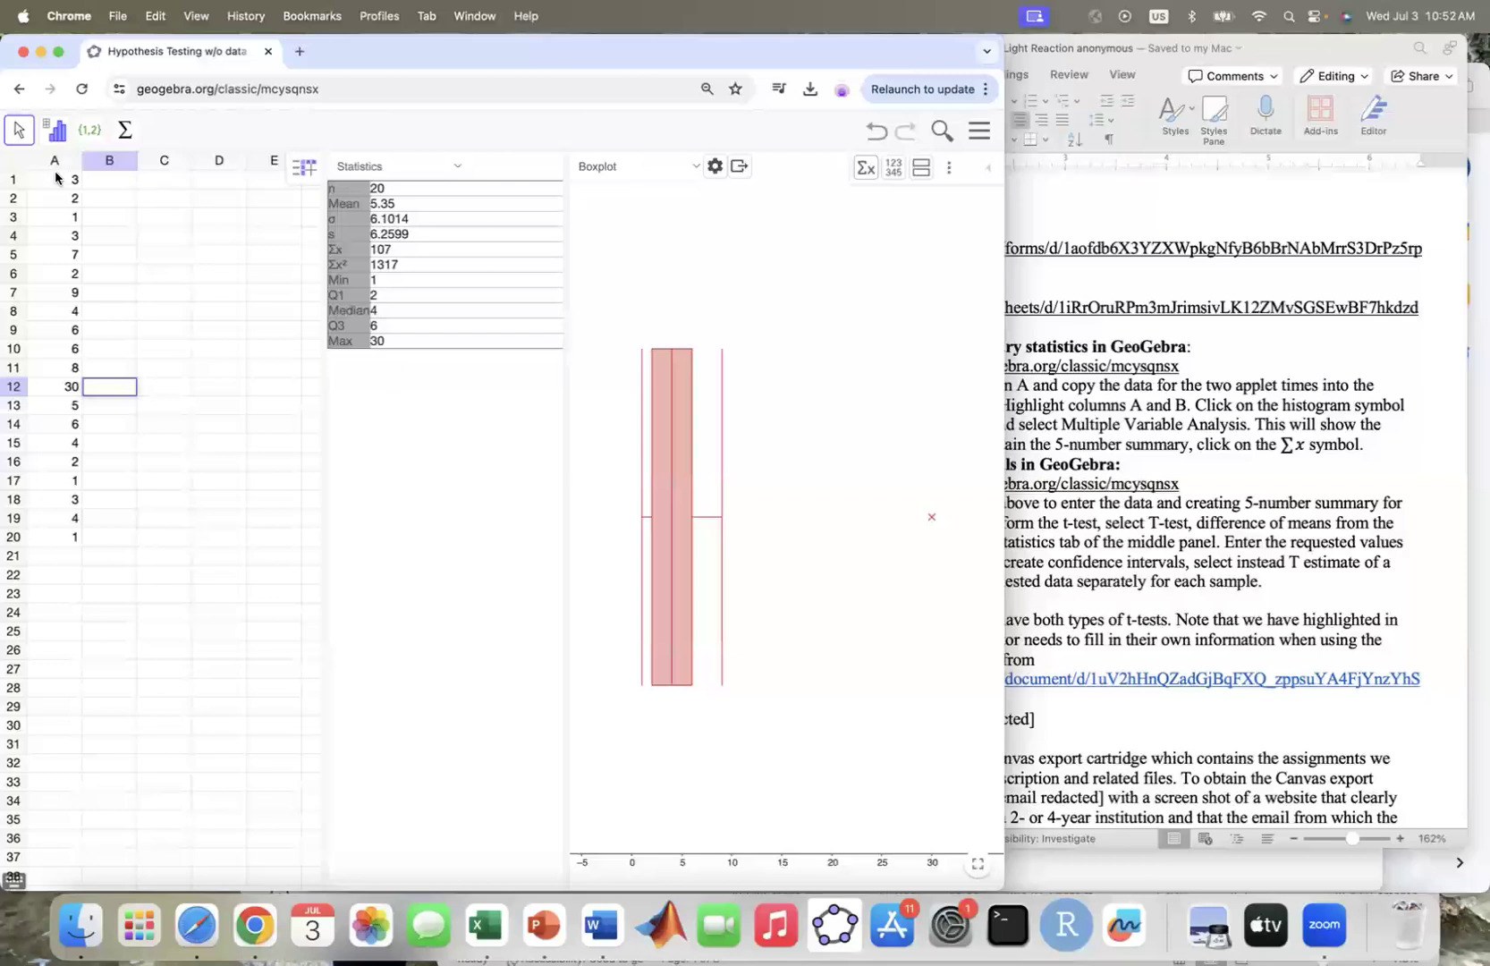
Run One Variable Analysis again on cells A1 to A20
click(67, 180)
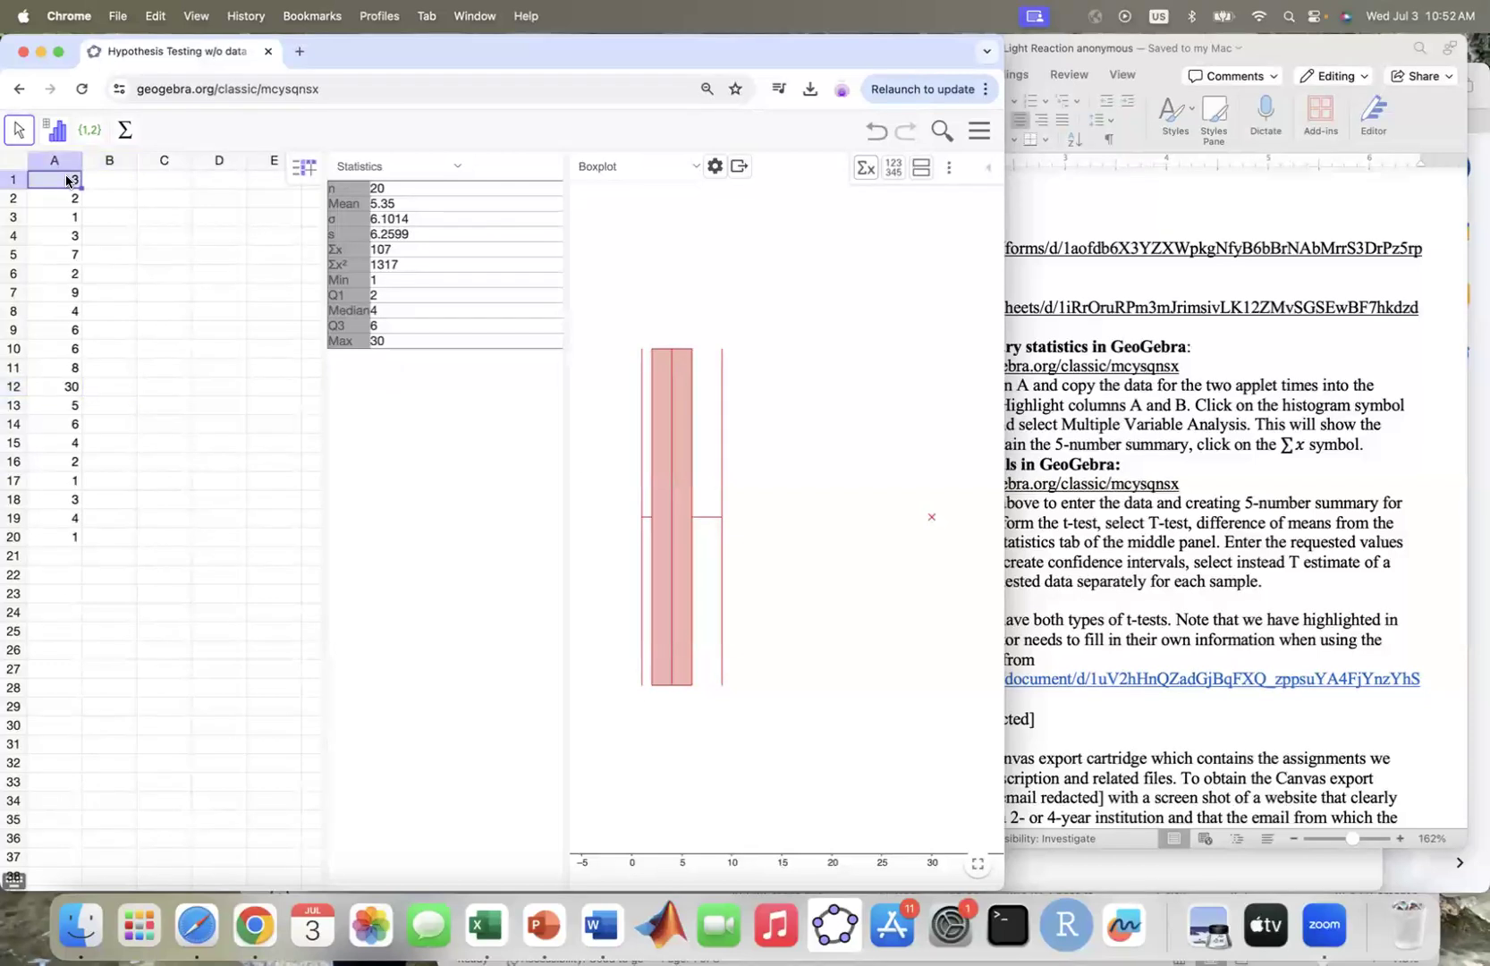
key(shift+Down)
key(shift+Down)
key(shift+Down)
key(shift+Down)
key(shift+Down)
key(shift+Down)
key(shift+Down)
key(shift+Down)
key(shift+Down)
key(shift+Down)
key(shift+Down)
key(shift+Down)
key(shift+Down)
key(shift+Down)
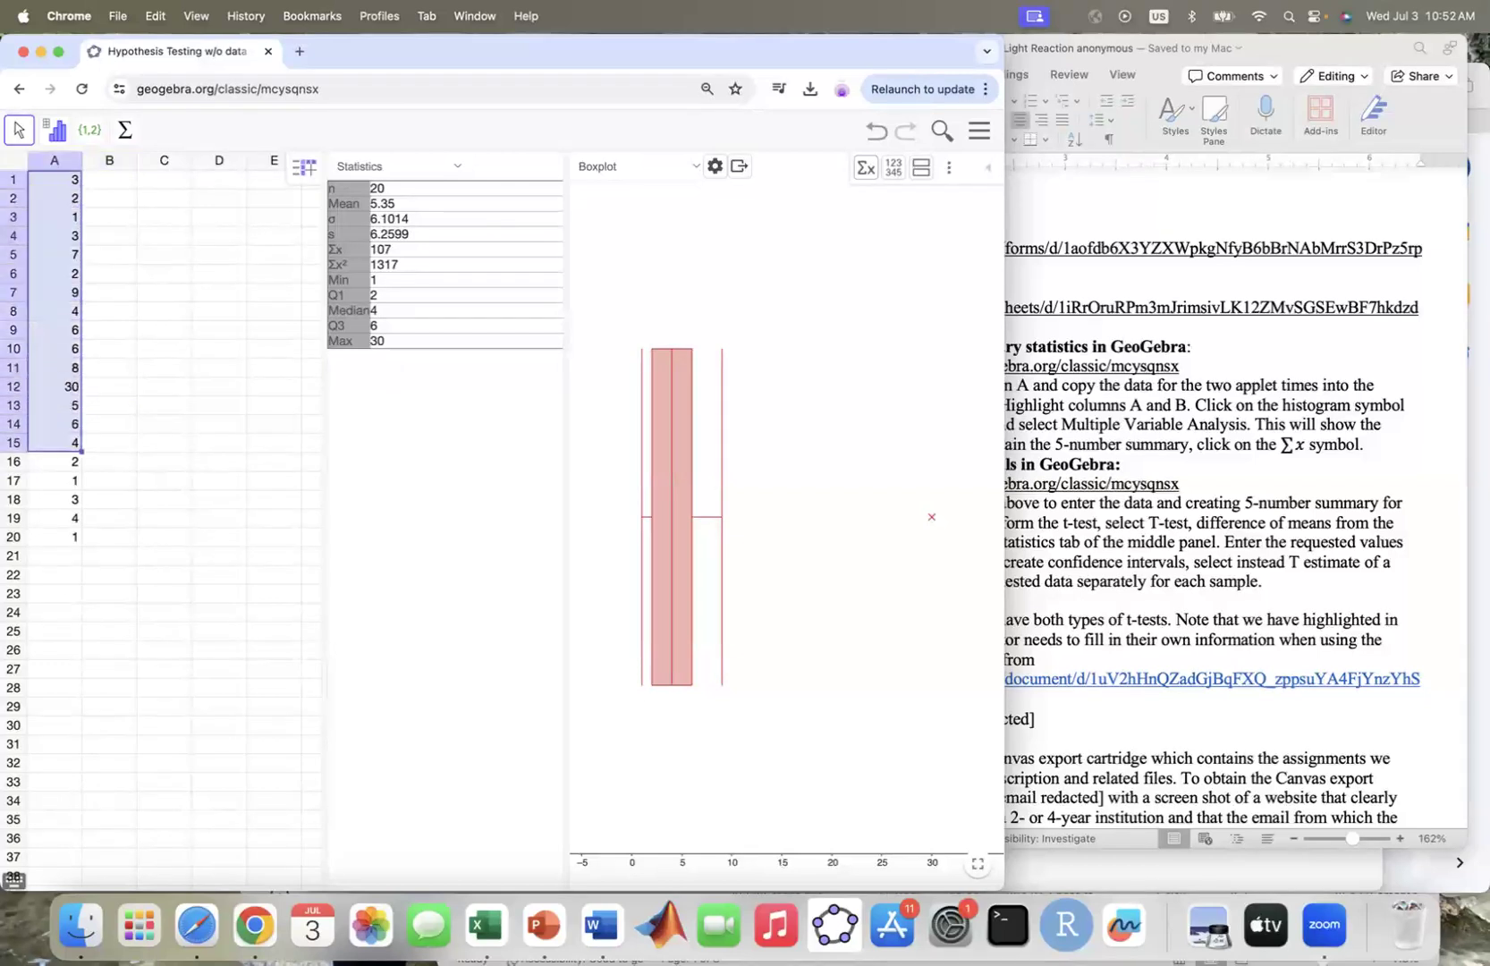
key(shift+Down)
key(shift+Down)
key(shift+Down)
key(shift+Down)
key(shift+Down)
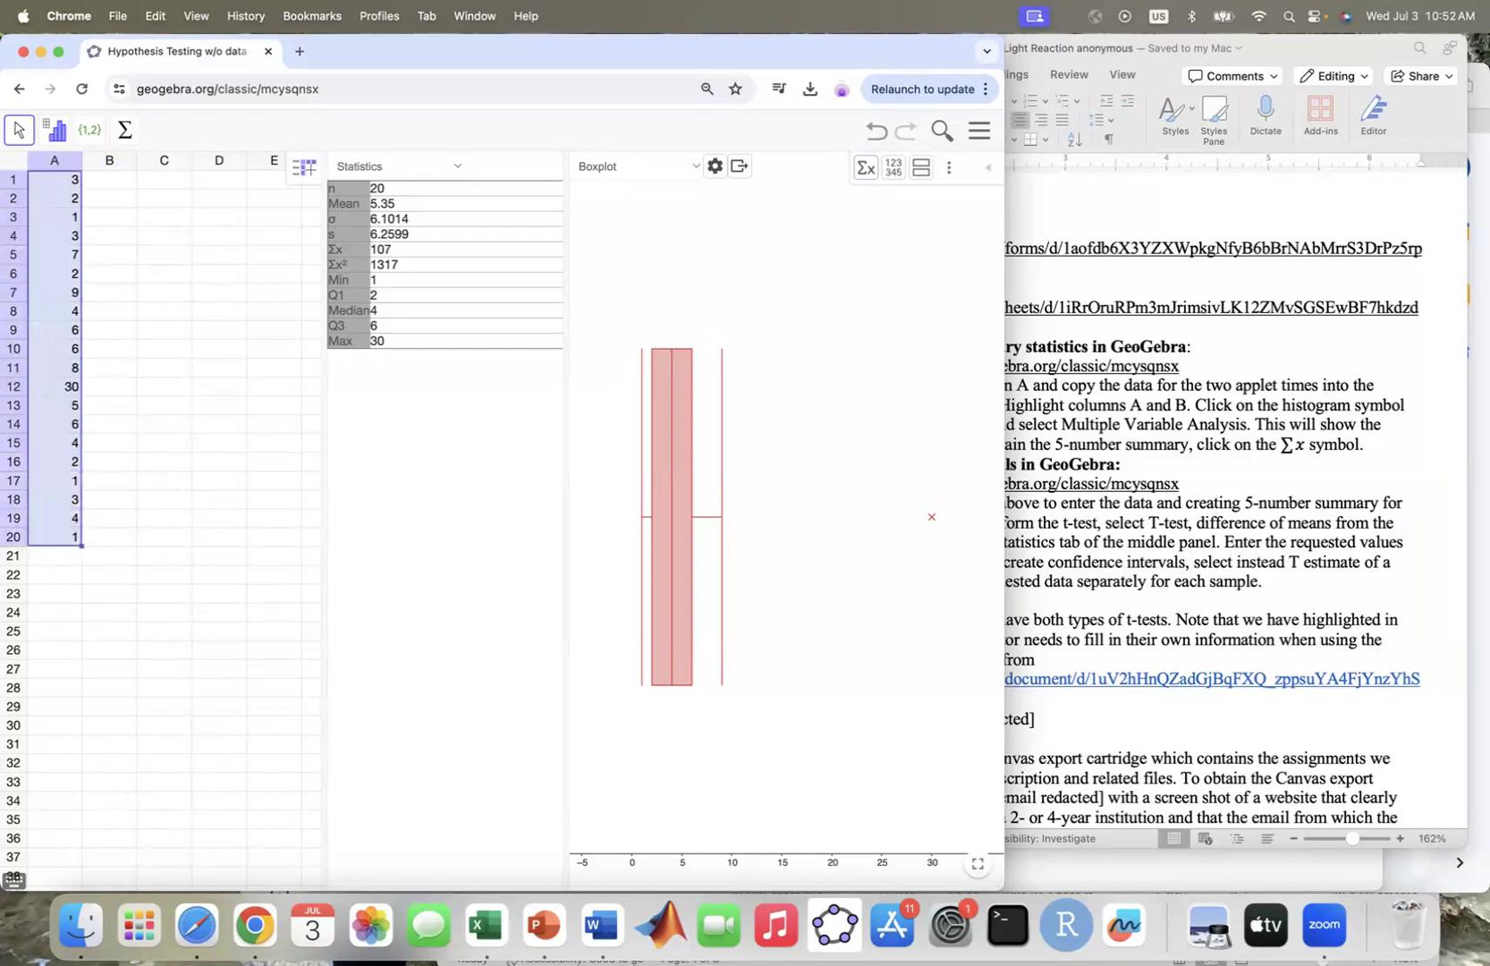
click(58, 140)
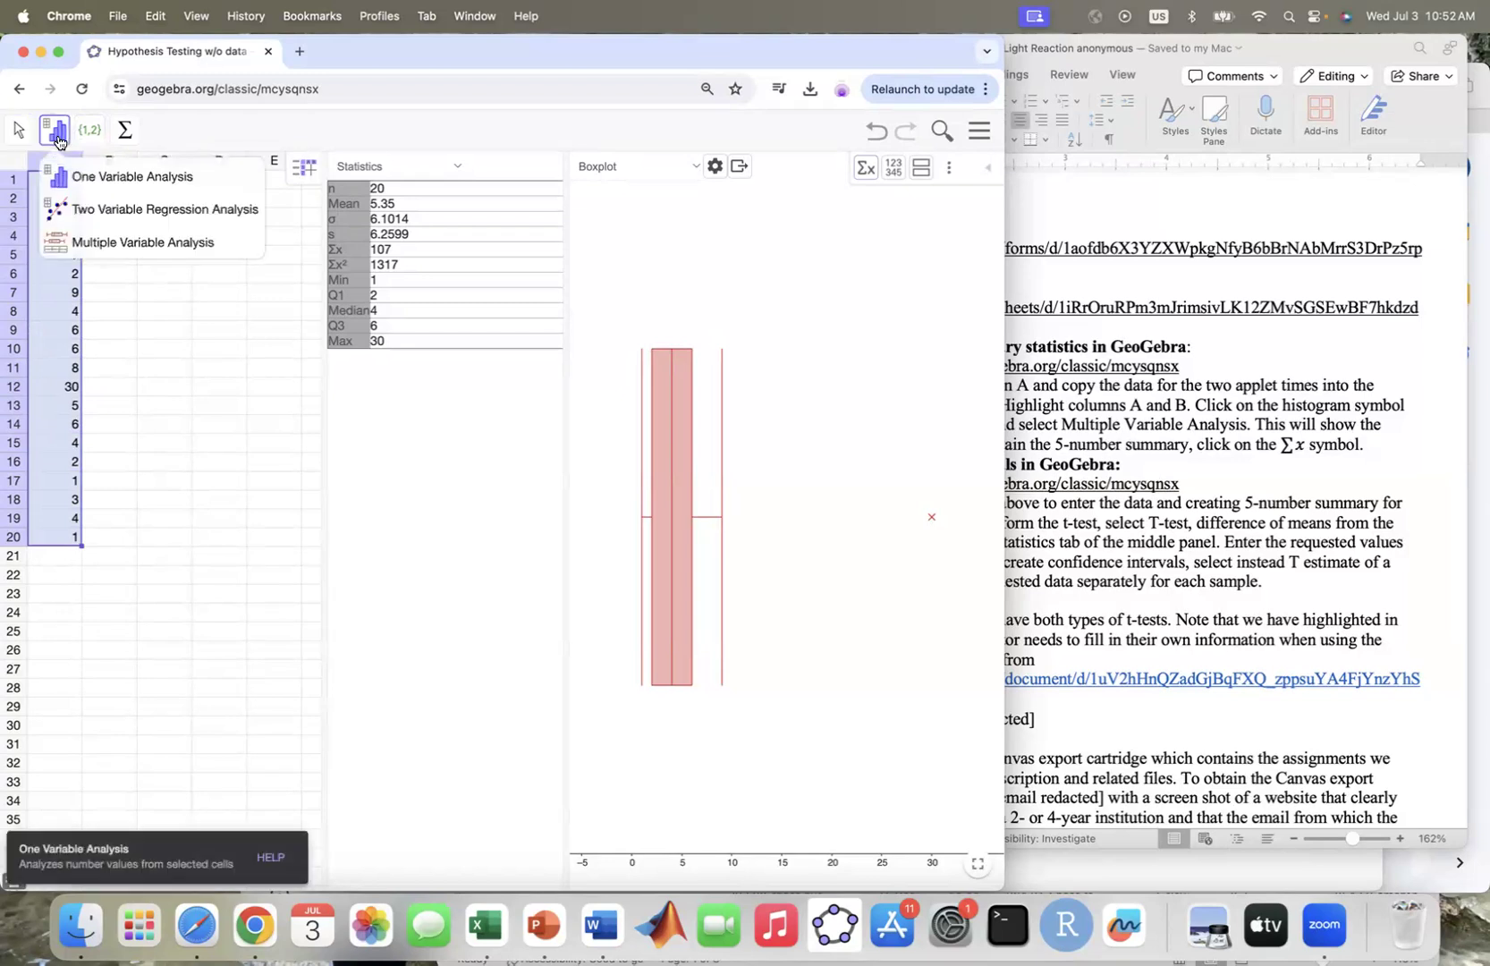
click(88, 179)
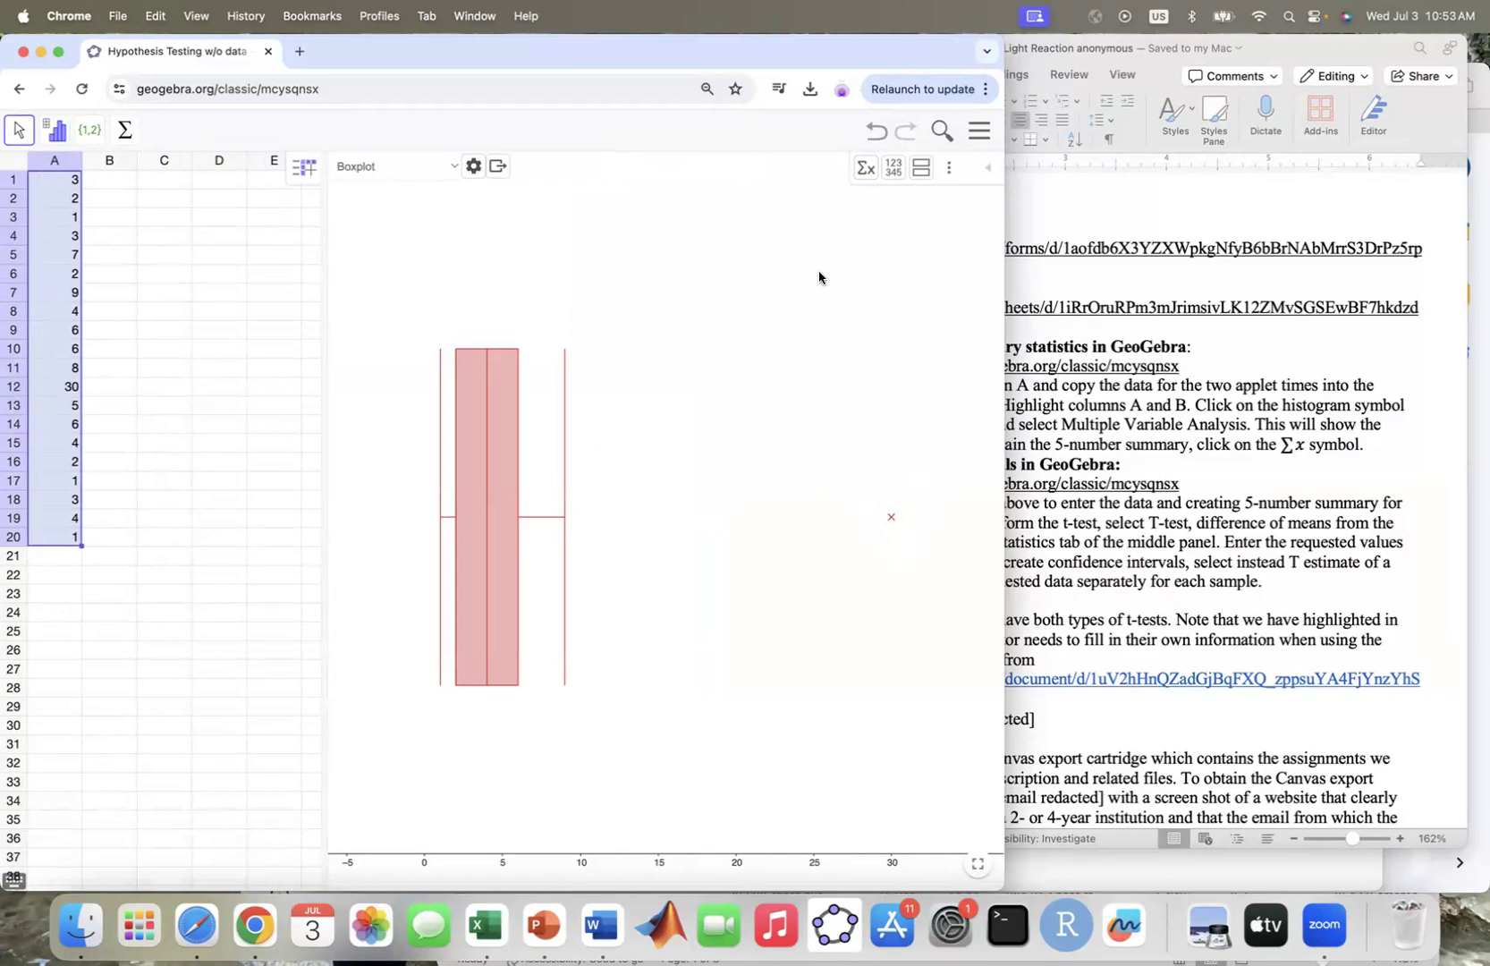
Show both the data list and the summary statistics beside the boxplot, with the spreadsheet narrowed so the data values are readable
click(892, 168)
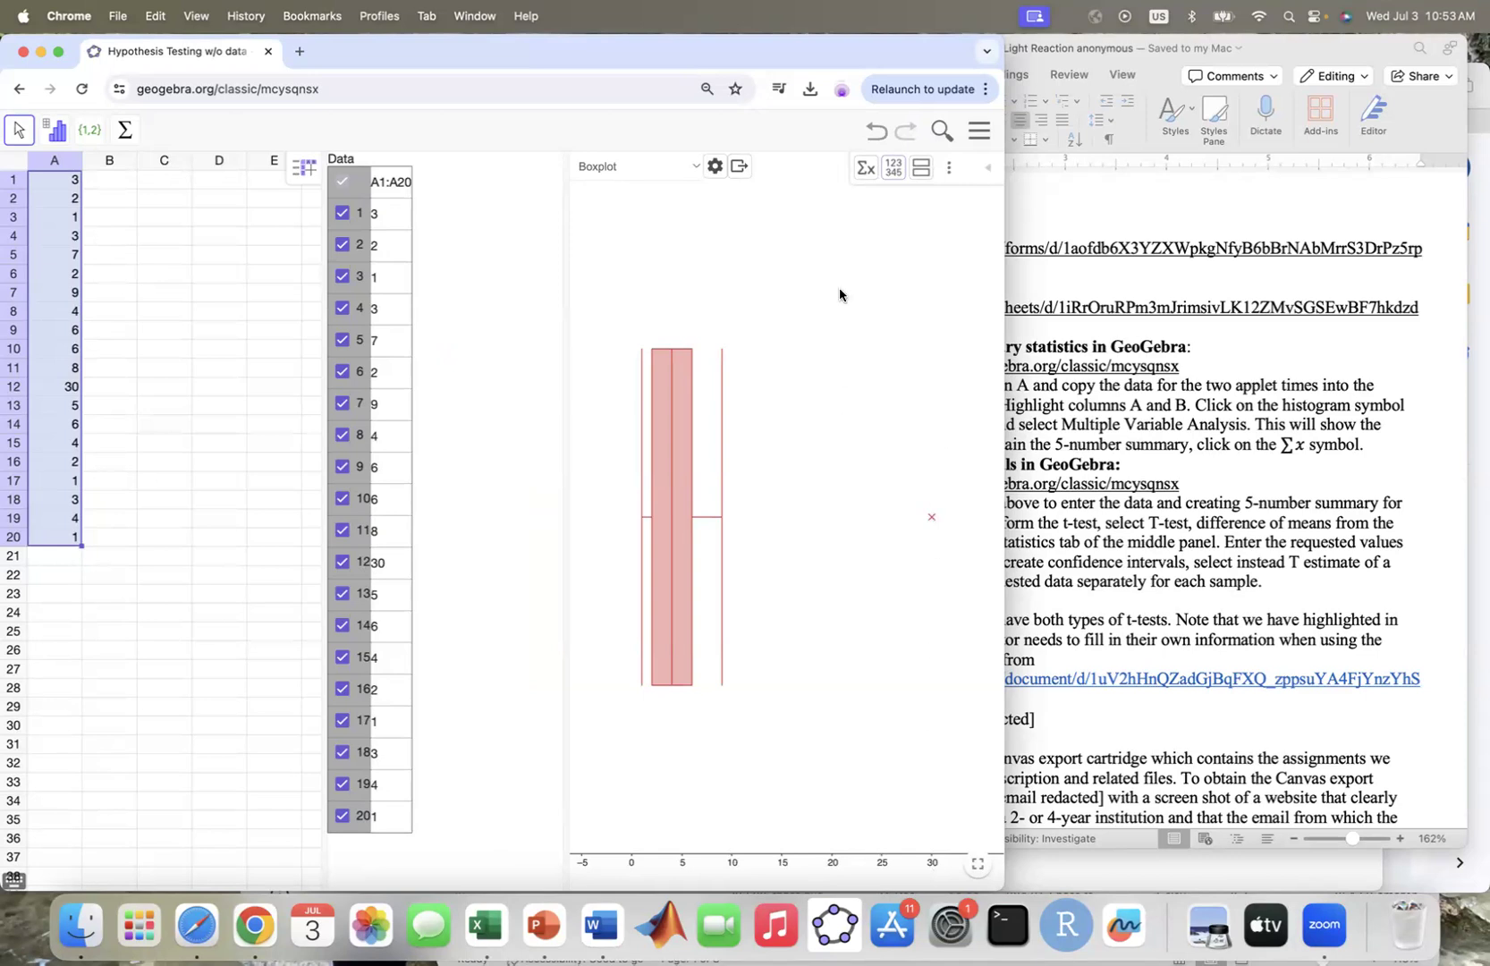
click(862, 173)
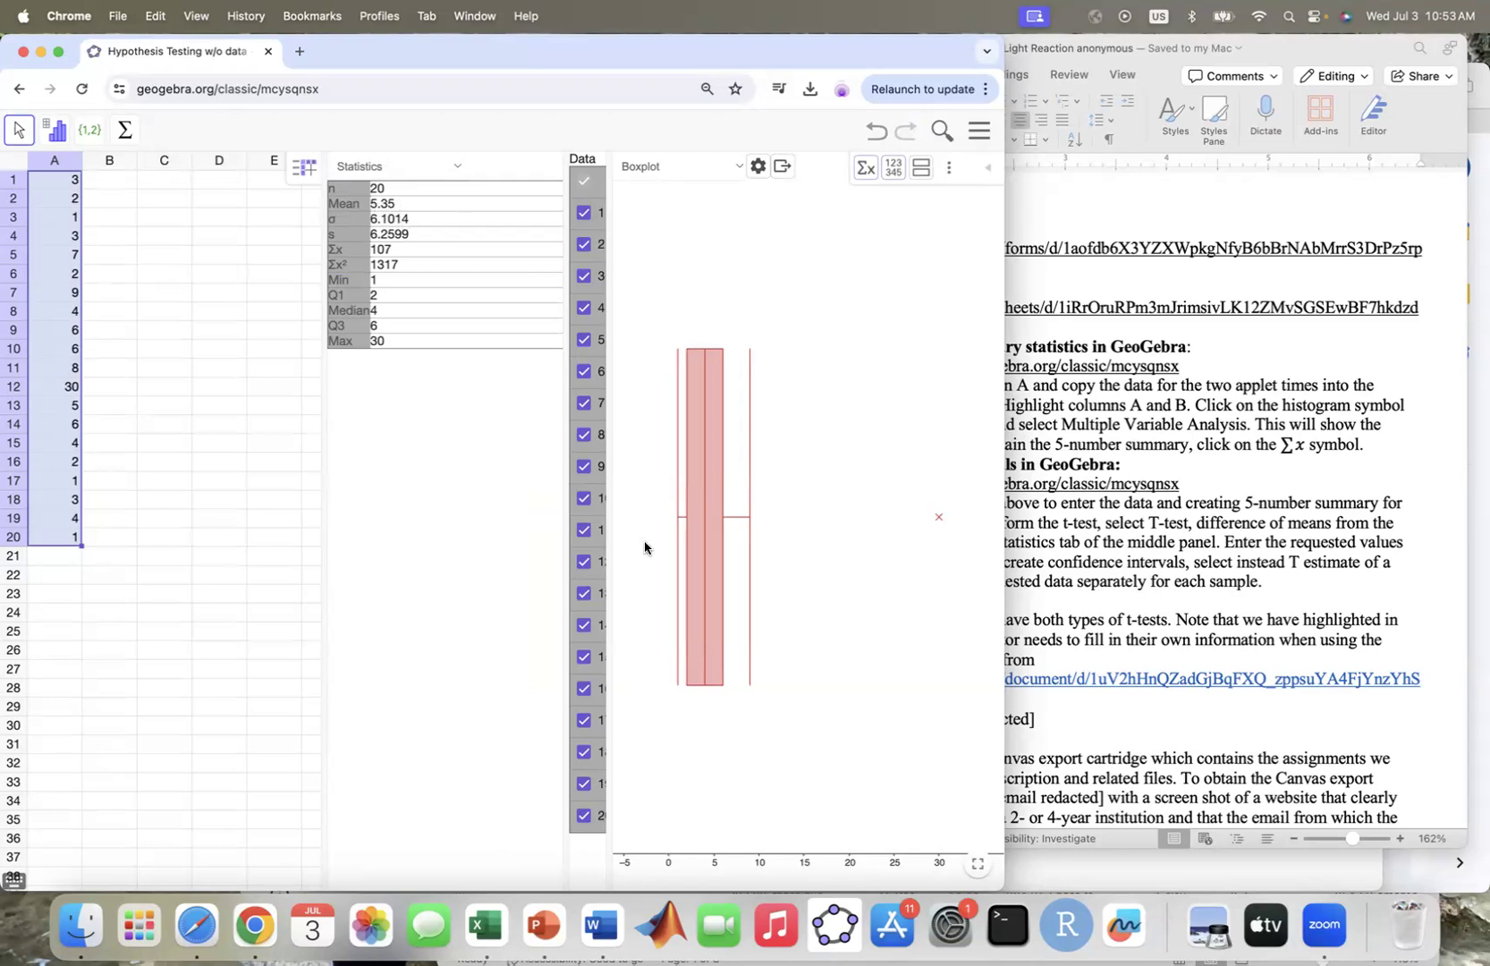
drag(320, 411, 230, 406)
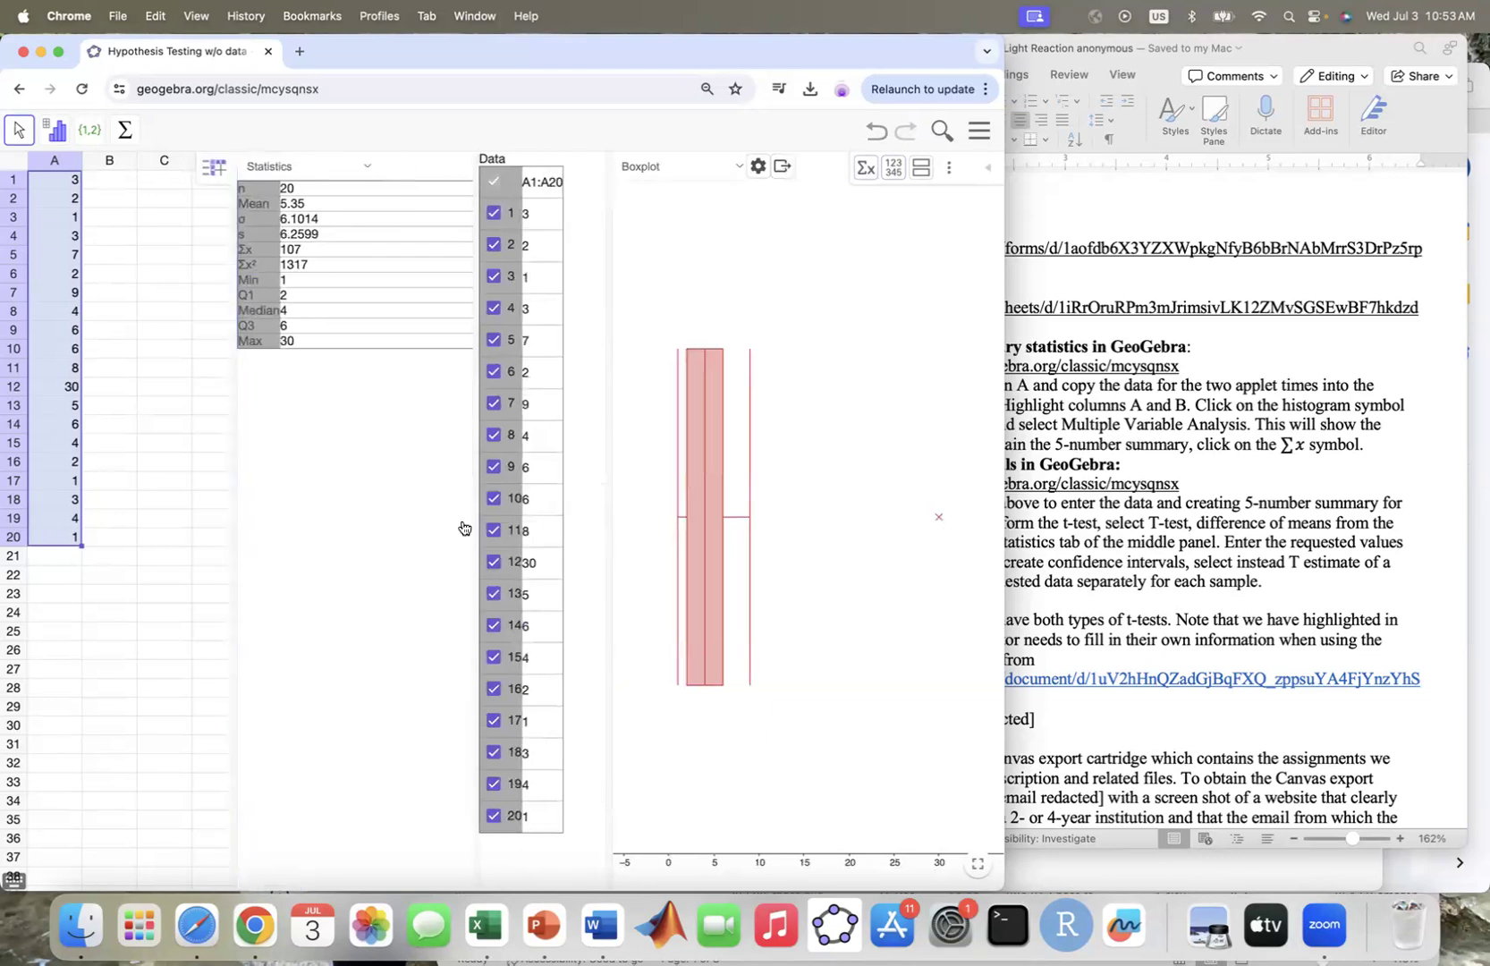
Exclude the value 30 in row 12 of the data list from the analysis and include it again
click(494, 565)
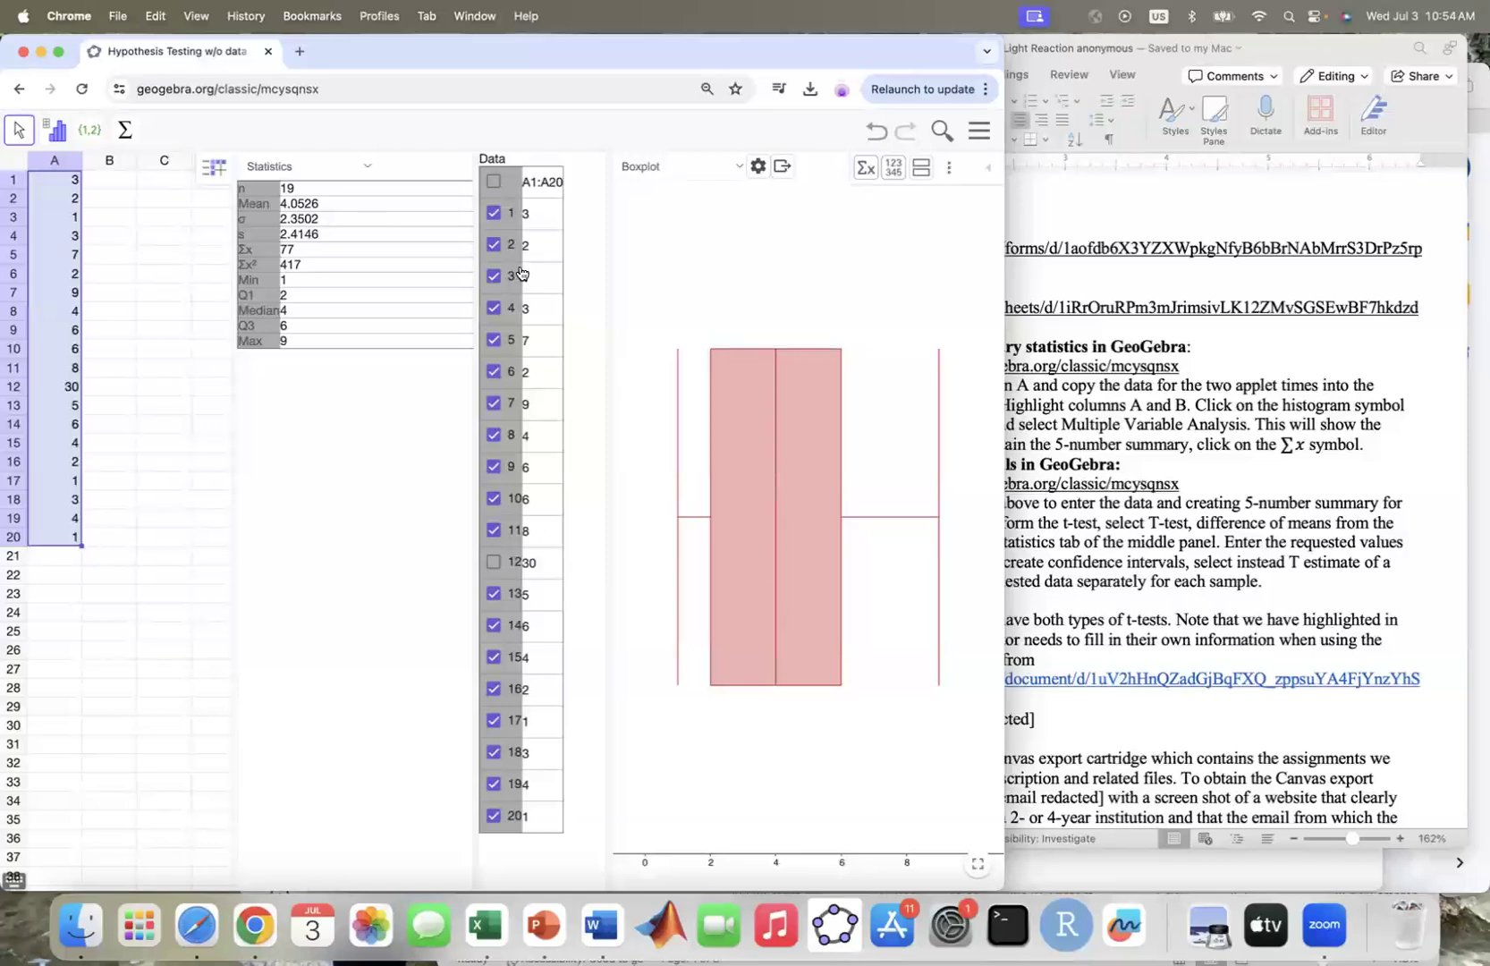
click(494, 564)
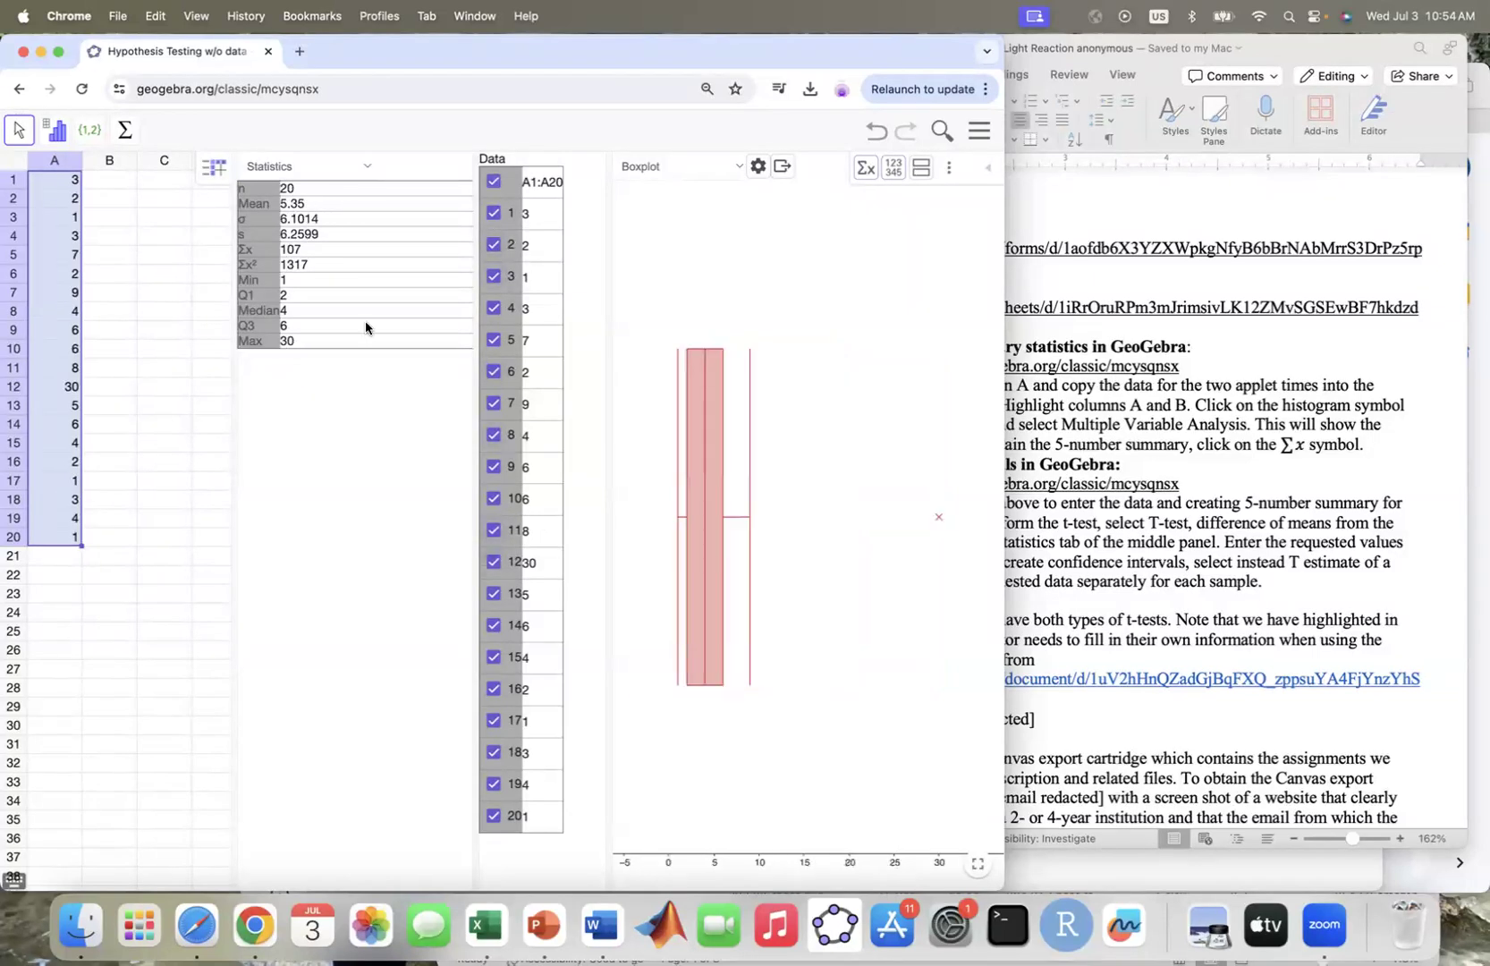
Replace the summary statistics with a T Estimate of a Mean and exclude the value 30 in row 12 from the data
click(366, 169)
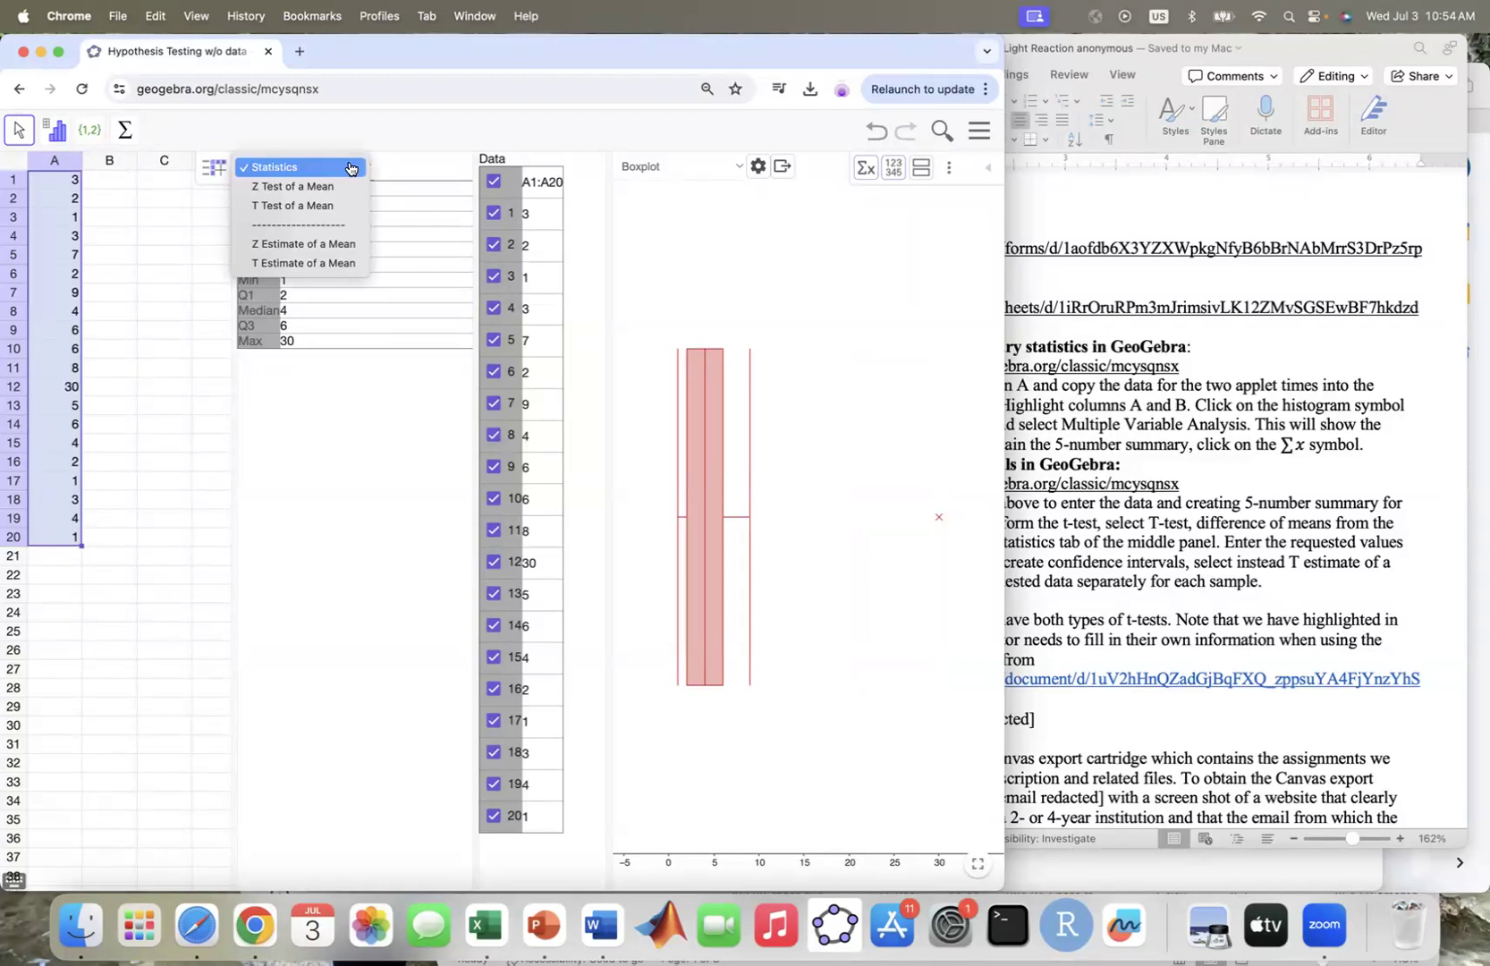
click(322, 263)
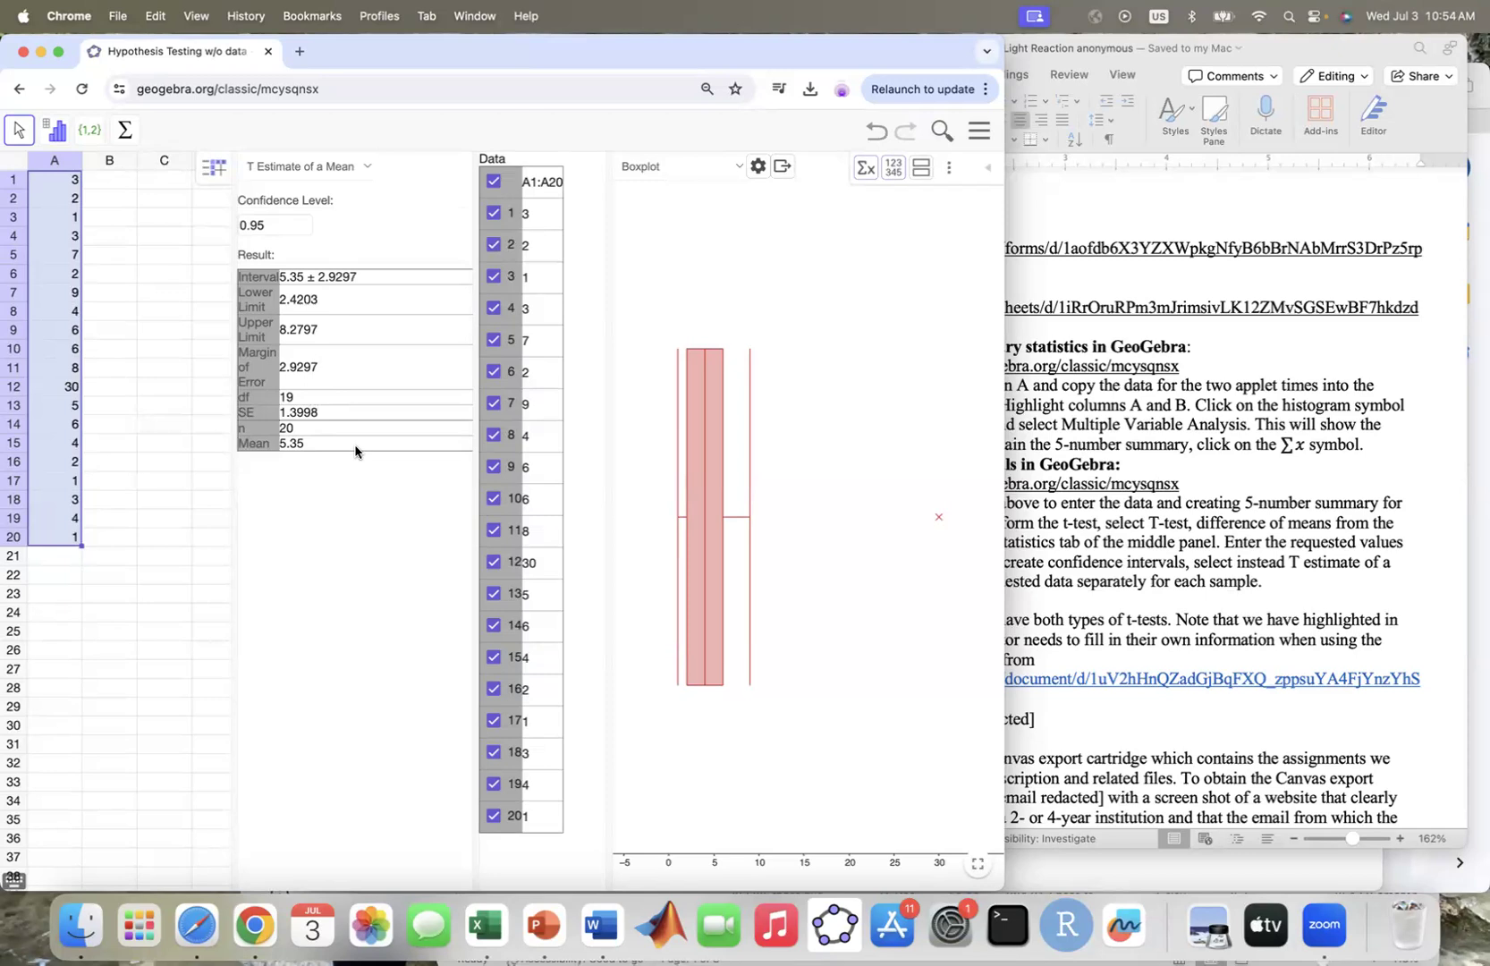
click(494, 563)
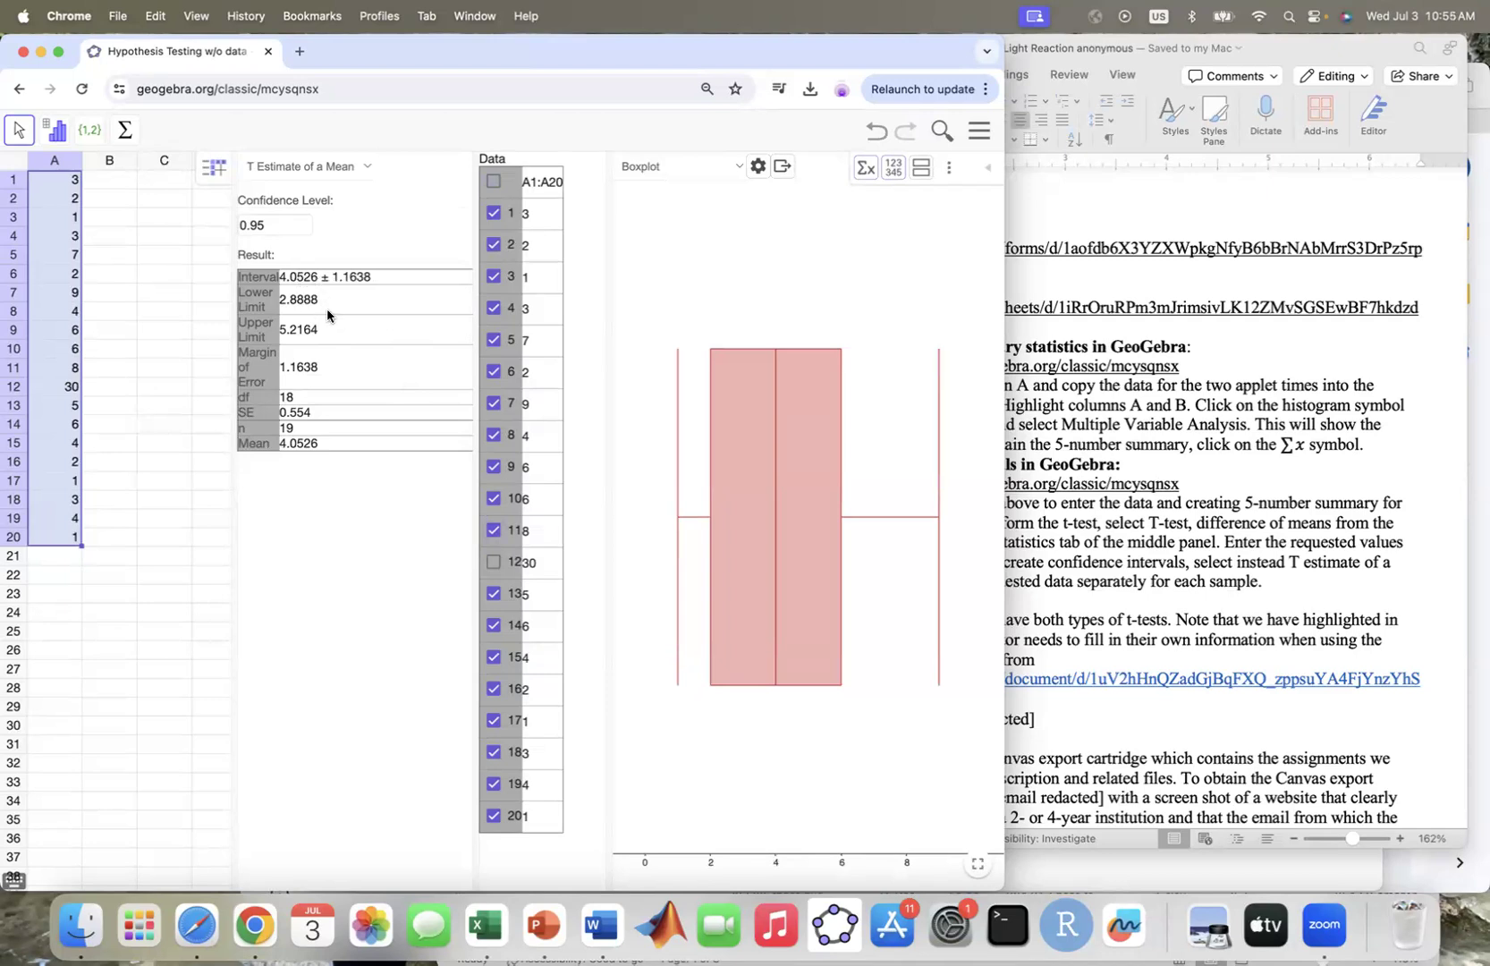
Set the confidence level of the T estimate to 0.97
click(272, 225)
key(BackSpace)
text(7)
click(347, 235)
click(280, 224)
key(Return)
Return the confidence level of the T estimate to 0.95
click(330, 302)
click(272, 225)
key(BackSpace)
text(5)
key(Return)
Change the confidence level to 0.97 again and recalculate the mean's confidence interval
click(272, 231)
key(BackSpace)
text(7)
key(Return)
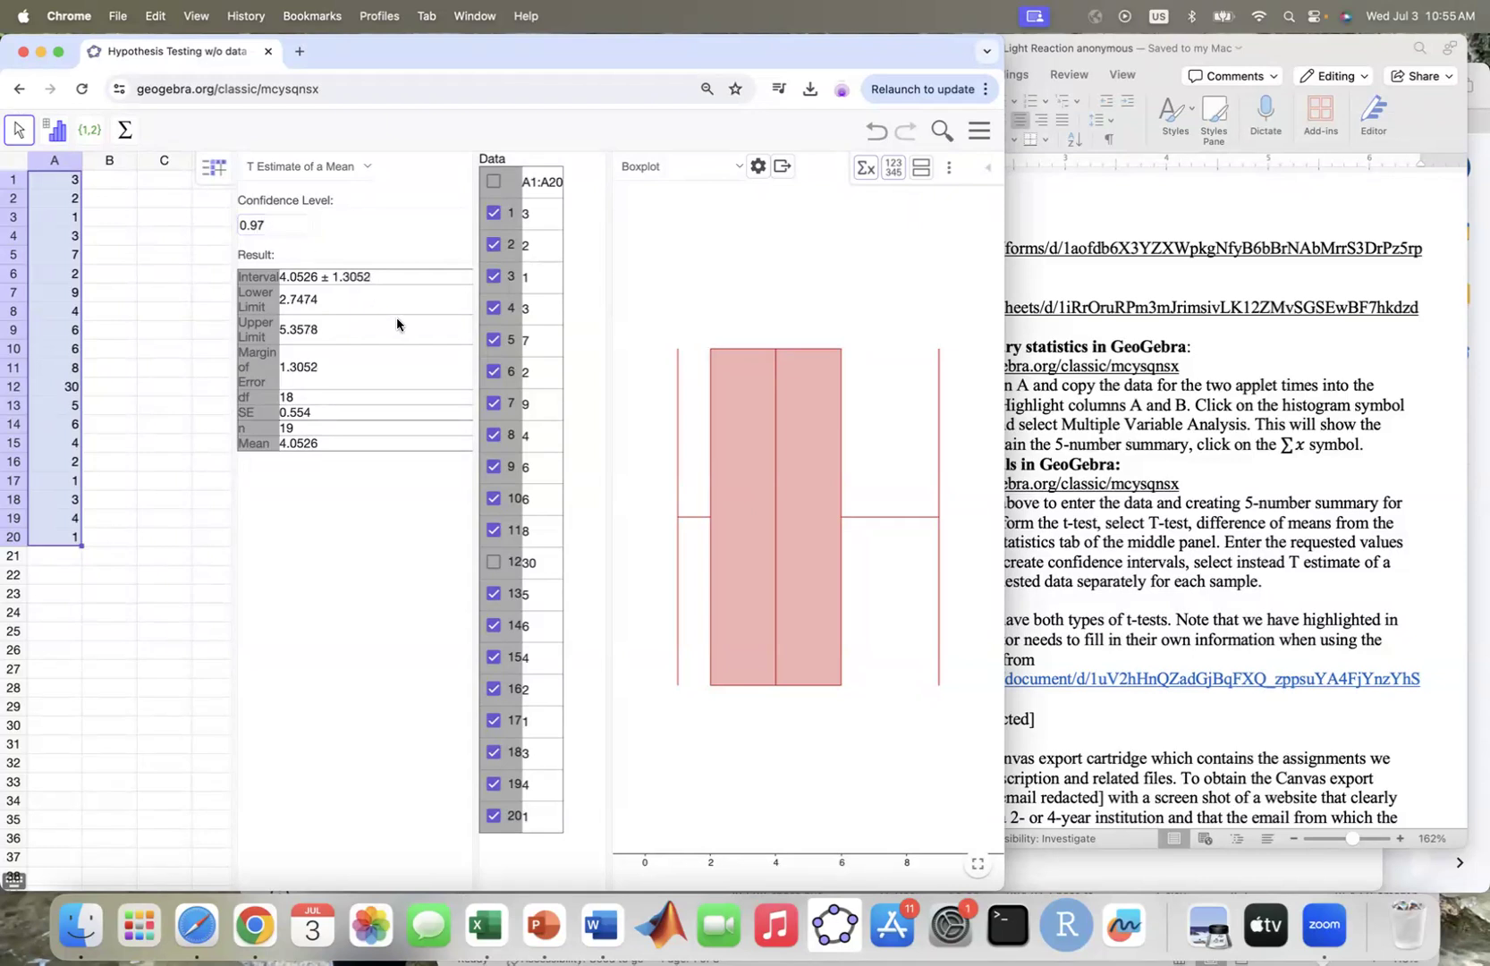